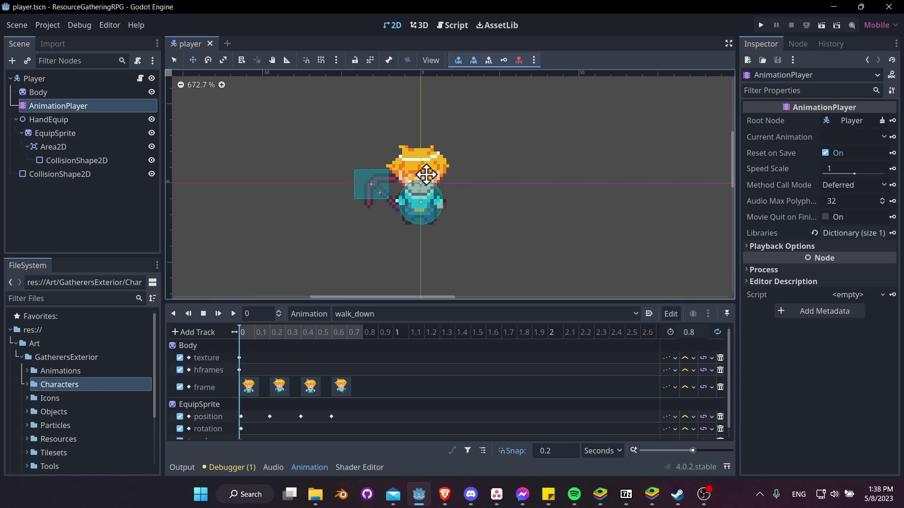
# Create a new scene with a 2D root node and rename the root GameLevel.
pyautogui.click(17, 27)
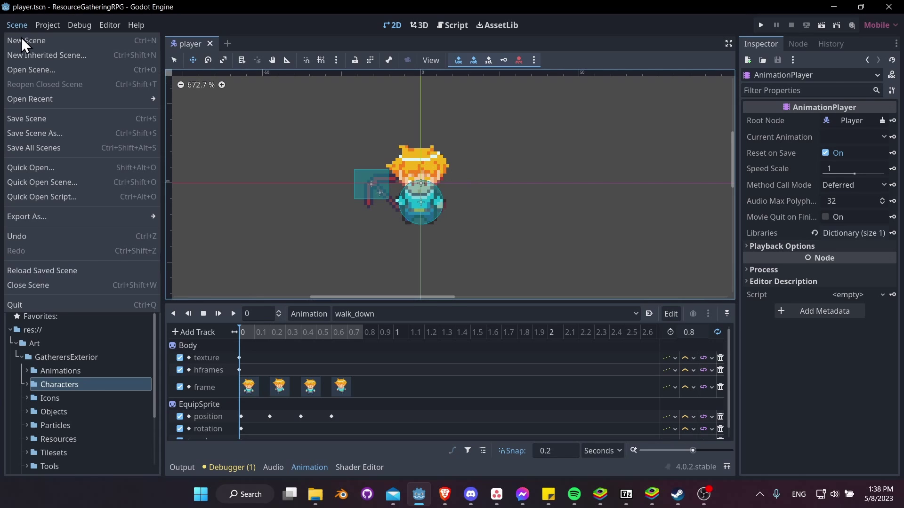
pyautogui.click(24, 42)
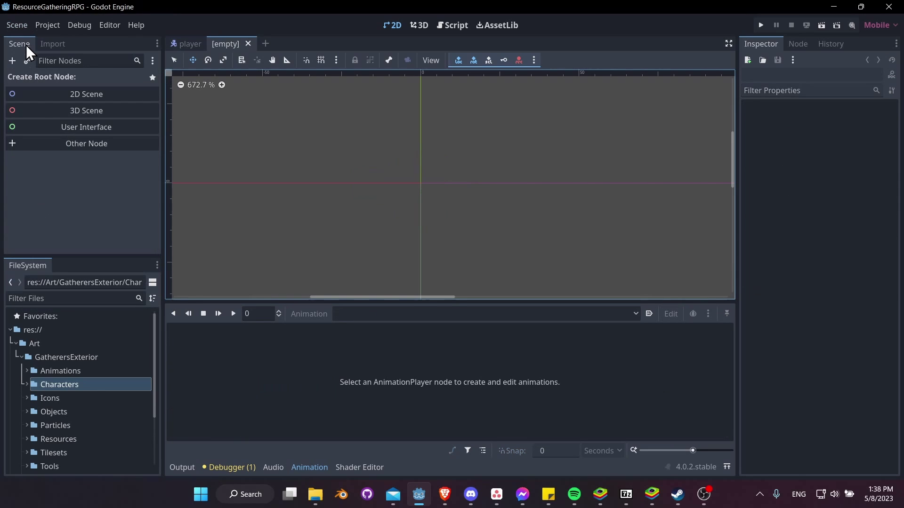
pyautogui.click(101, 95)
pyautogui.doubleClick(93, 85)
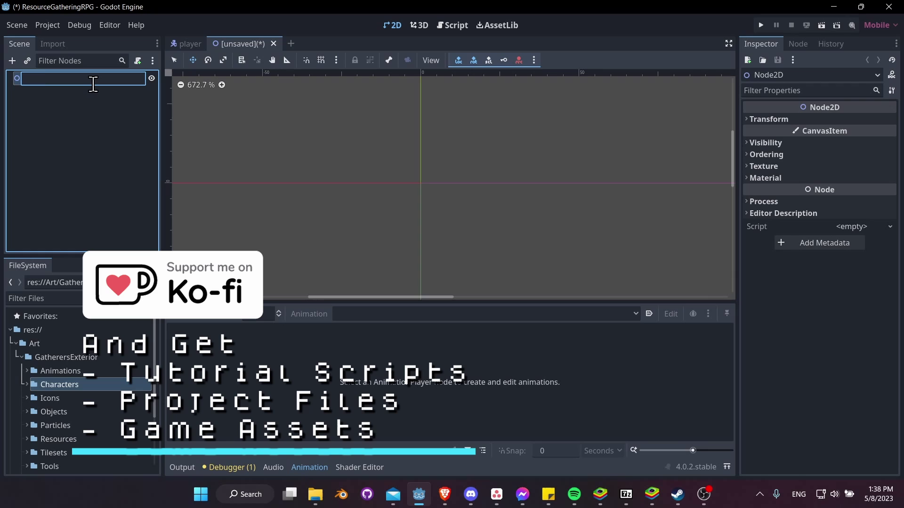
pyautogui.write('GameLevel')
pyautogui.press('Return')
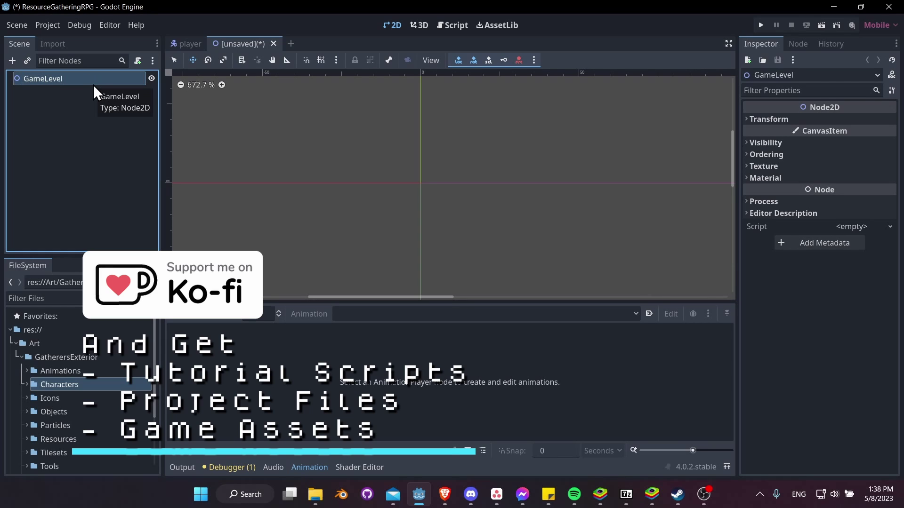
# Save the scene as game_level.tscn in a new Level folder under res://.
pyautogui.hotkey('ctrl', 's')
pyautogui.click(236, 98)
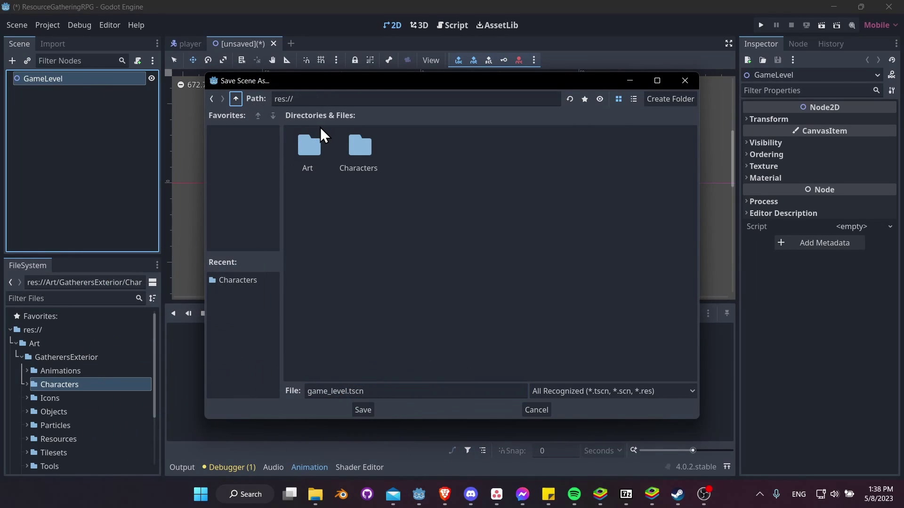
pyautogui.click(660, 100)
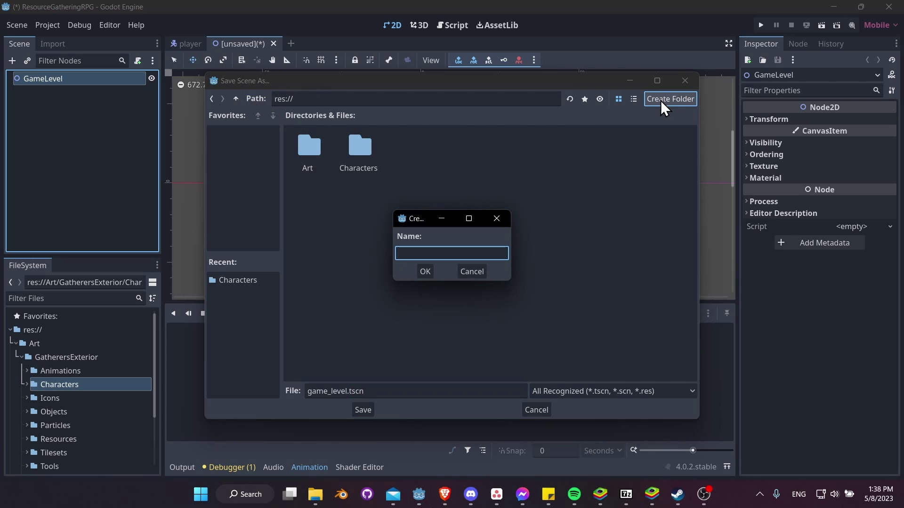
pyautogui.write('Level')
pyautogui.press('Return')
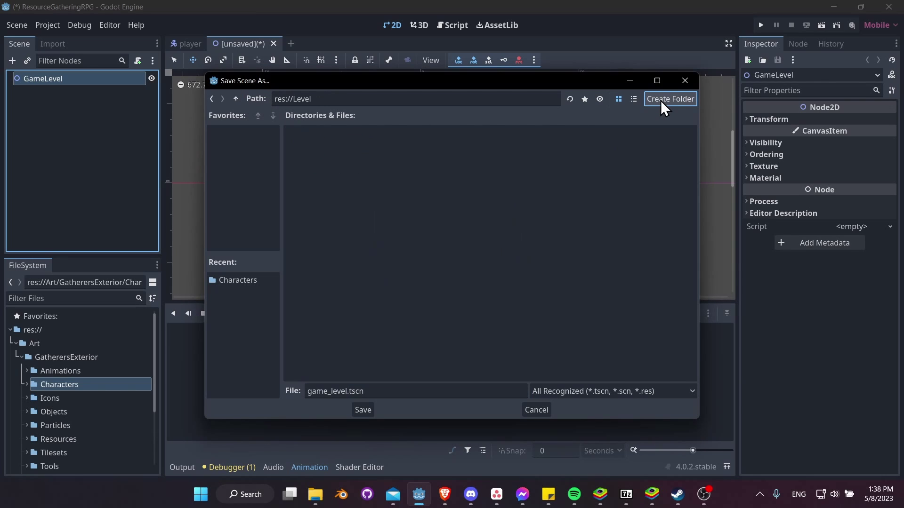
pyautogui.click(369, 408)
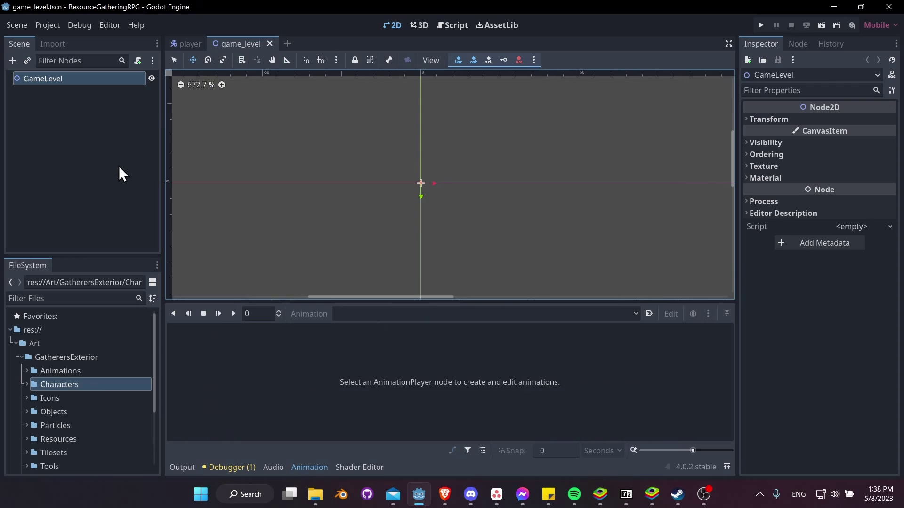
# Place an instance of player.tscn from the Characters folder below and to the right of the level's origin, and save the scene.
pyautogui.moveTo(491, 184); pyautogui.dragTo(402, 161, button='middle')
pyautogui.click(16, 343)
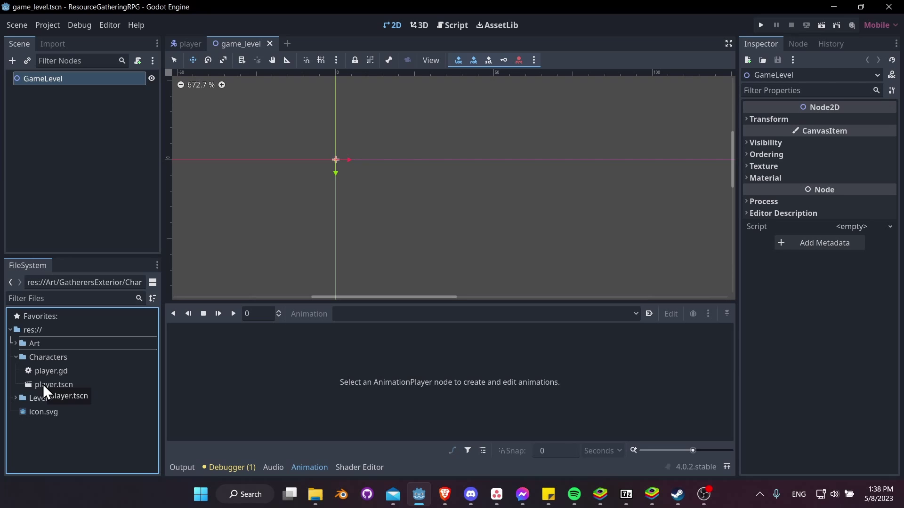
pyautogui.moveTo(43, 384); pyautogui.dragTo(483, 239)
pyautogui.scroll(-2, 612, 256)
pyautogui.moveTo(632, 257); pyautogui.dragTo(457, 195, button='middle')
pyautogui.hotkey('ctrl', 's')
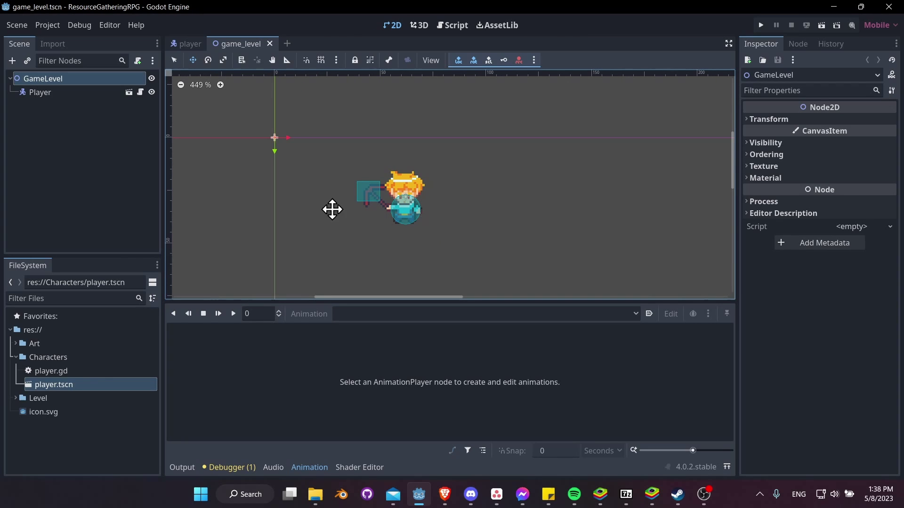
# Add Rock_Tall1.png from Art/GatherersExterior/Objects/Grass to the level as a sprite, to the right of and slightly below the player.
pyautogui.moveTo(405, 249); pyautogui.dragTo(397, 246, button='middle')
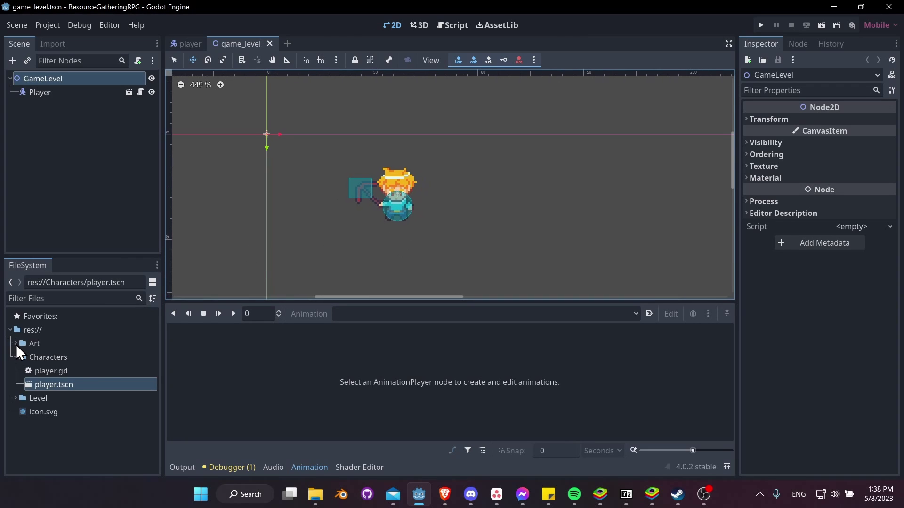
pyautogui.click(16, 343)
pyautogui.click(21, 358)
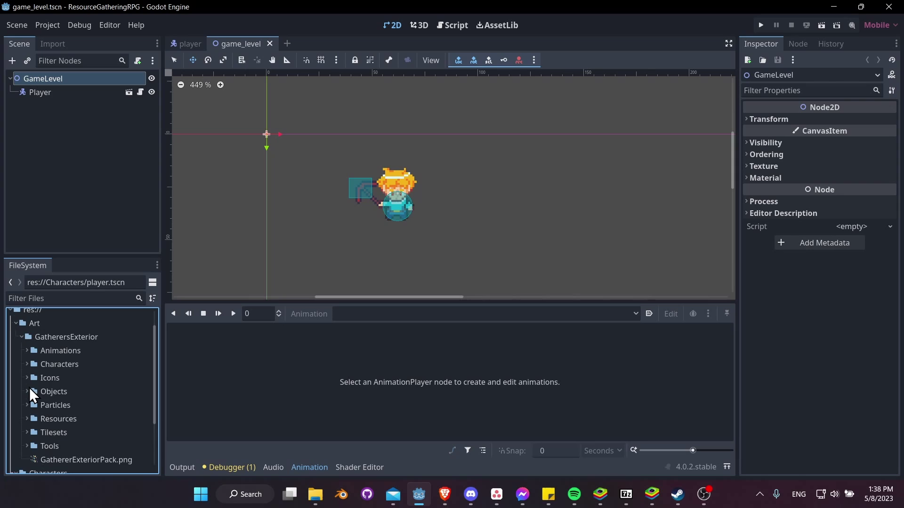
pyautogui.doubleClick(30, 391)
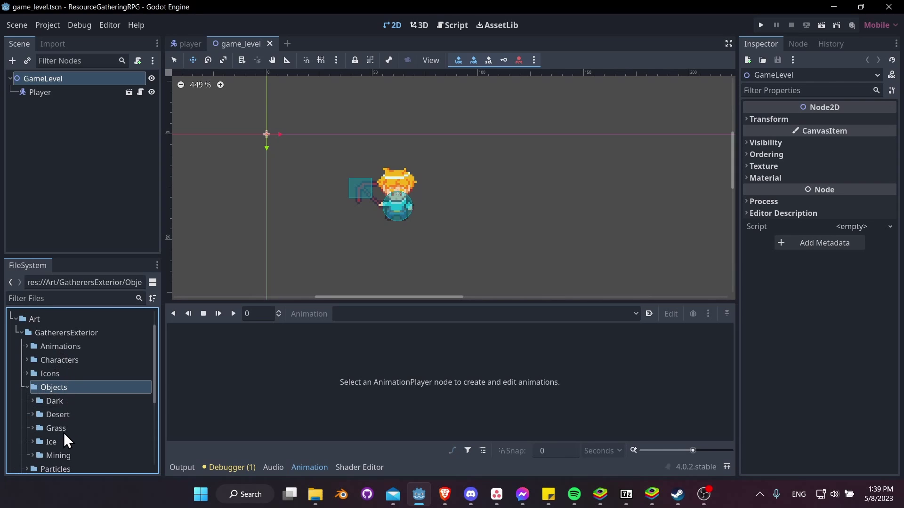
pyautogui.click(33, 428)
pyautogui.scroll(-3, 33, 428)
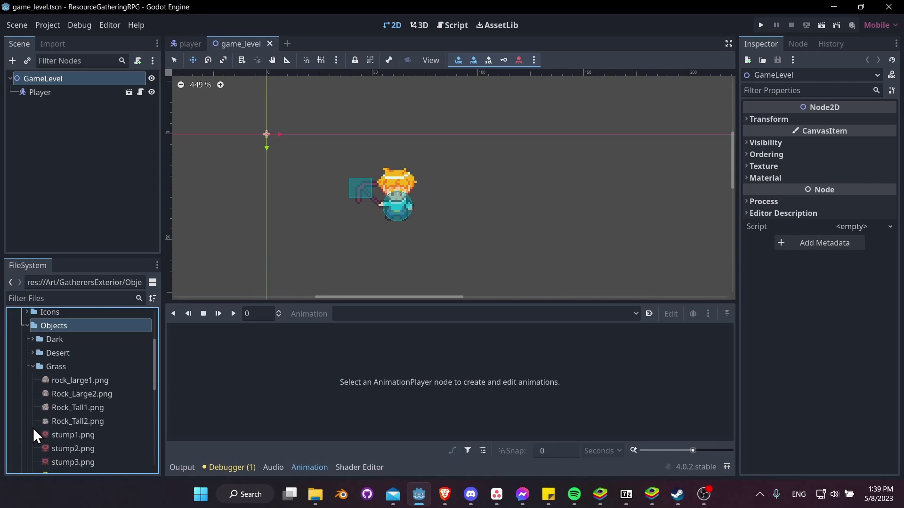
pyautogui.scroll(-1, 33, 428)
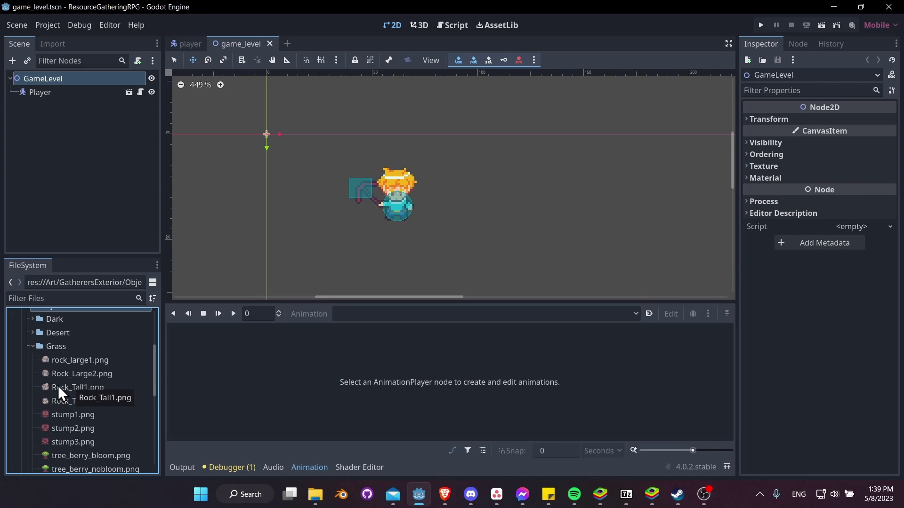
pyautogui.moveTo(59, 390); pyautogui.dragTo(563, 243)
pyautogui.scroll(-1, 645, 256)
pyautogui.moveTo(646, 256); pyautogui.dragTo(490, 212, button='middle')
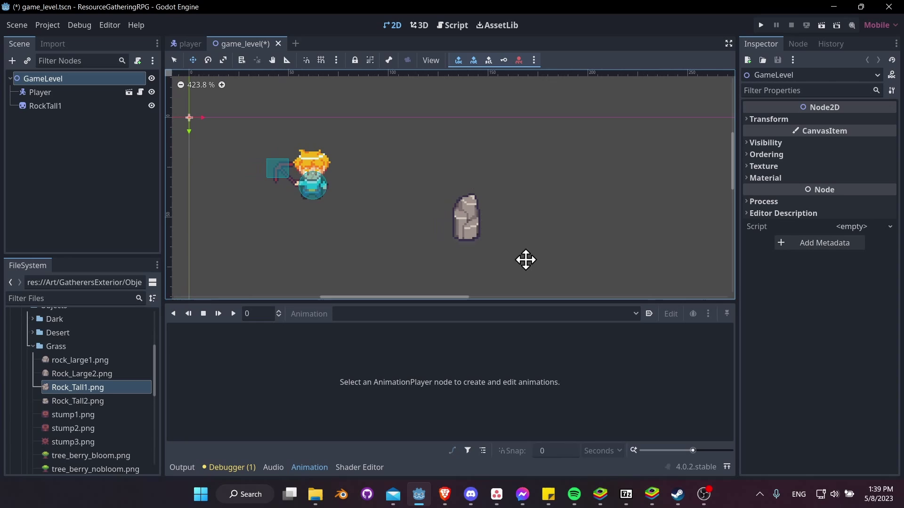
pyautogui.moveTo(526, 260); pyautogui.dragTo(568, 248, button='middle')
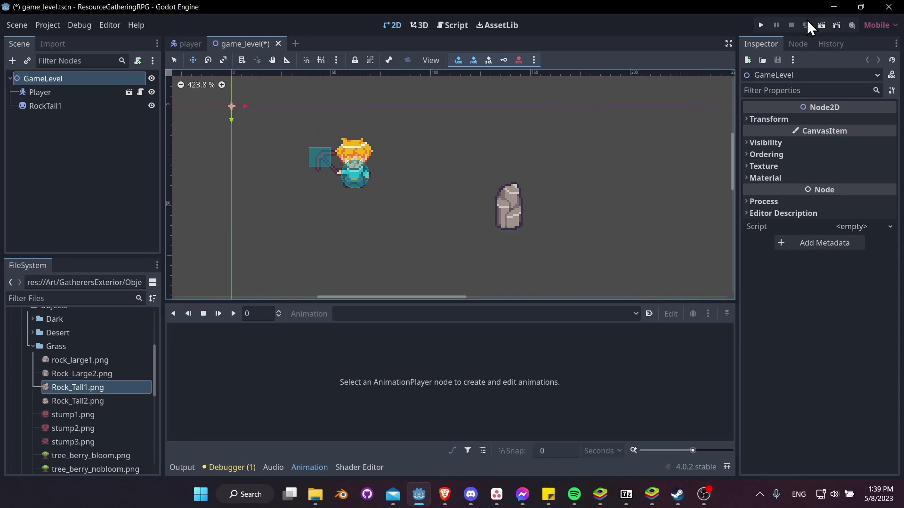
# Run the project with the current game_level scene set as the main scene.
pyautogui.click(761, 25)
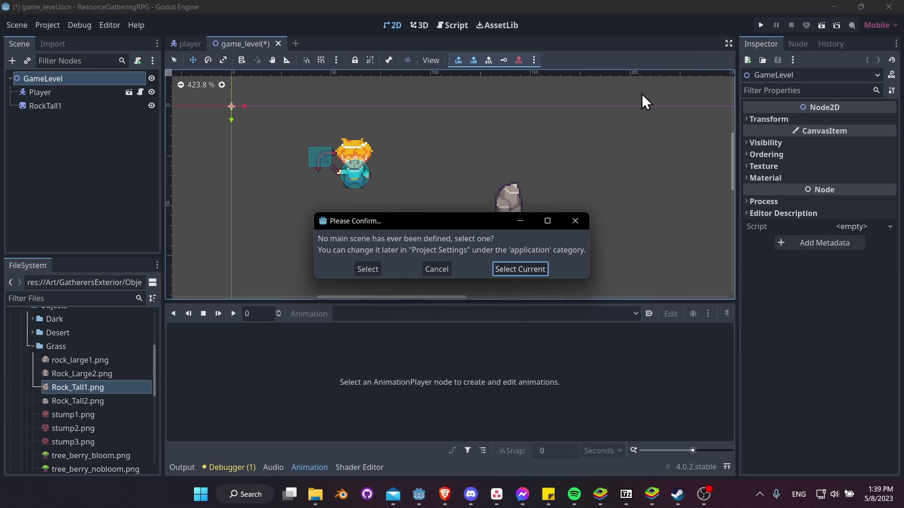
pyautogui.click(520, 269)
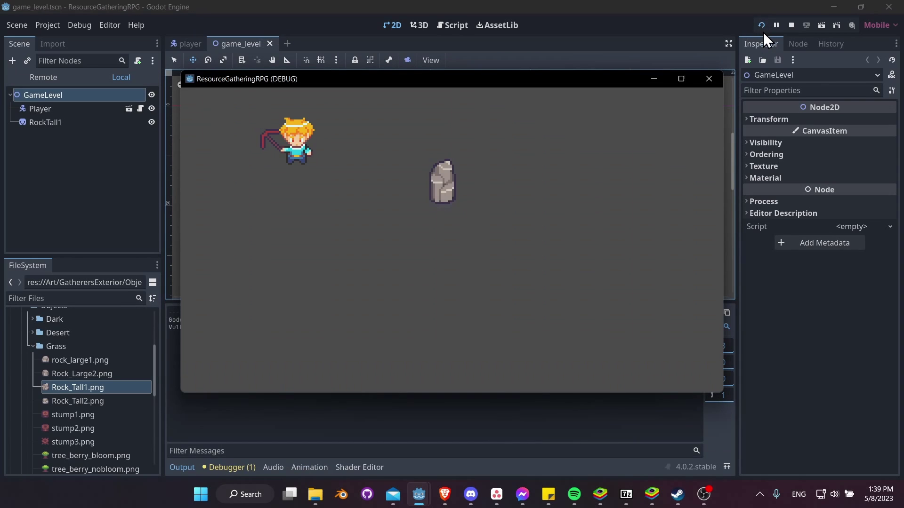
# Walk the player in all directions around and across the rock to check movement and overlap, and stop the game.
pyautogui.press('Right')
pyautogui.press('Down')
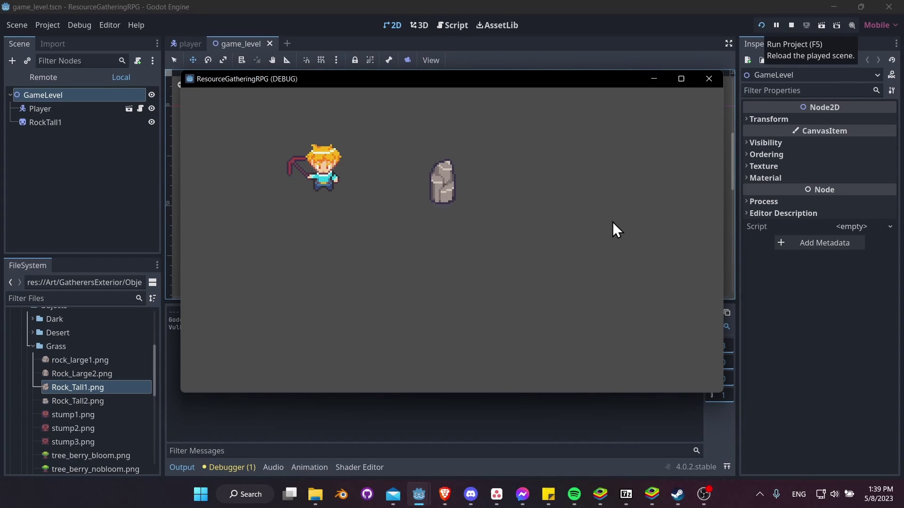
pyautogui.press('Up')
pyautogui.press('Right')
pyautogui.press('Right')
pyautogui.press('Down')
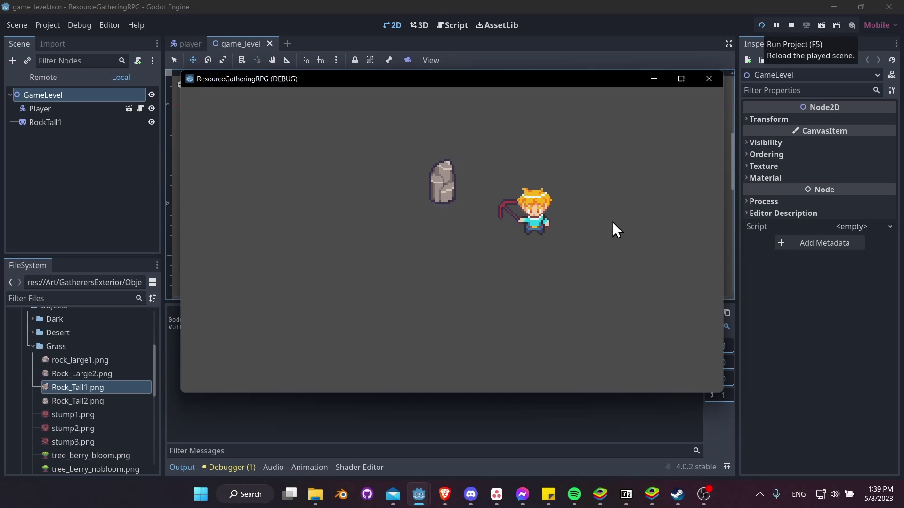
pyautogui.press('Up')
pyautogui.press('Left')
pyautogui.press('Left')
pyautogui.press('Down')
pyautogui.press('Right')
pyautogui.press('Up')
pyautogui.press('Right')
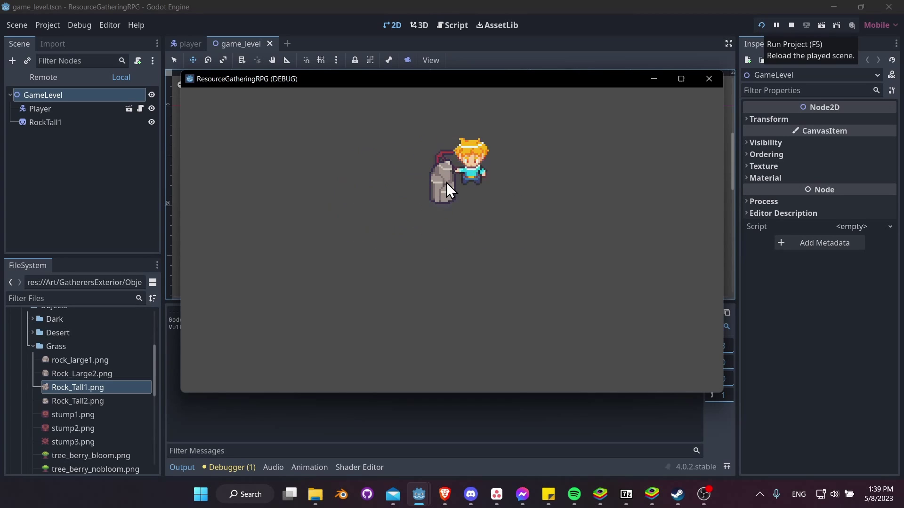
pyautogui.press('Right')
pyautogui.press('Left')
pyautogui.press('Left')
pyautogui.press('Right')
pyautogui.press('Left')
pyautogui.press('Right')
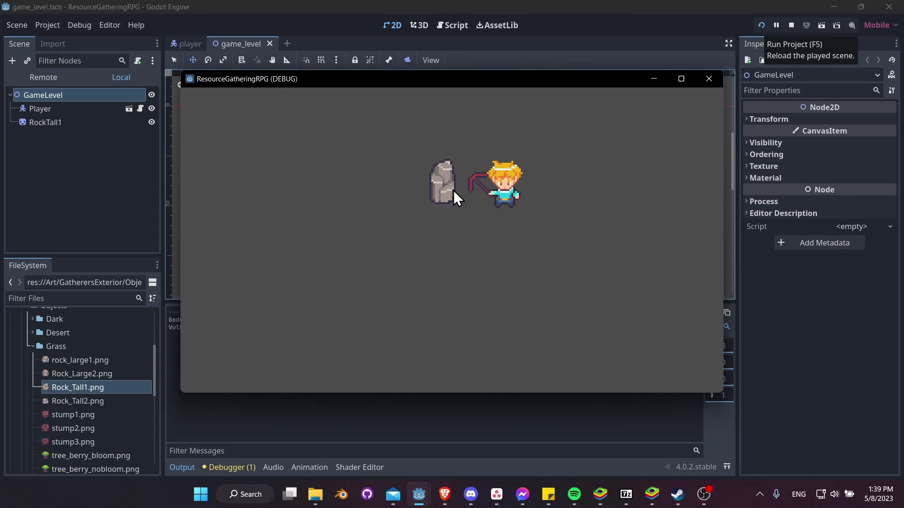
pyautogui.press('Left')
pyautogui.press('Right')
pyautogui.press('Left')
pyautogui.press('Left')
pyautogui.press('Right')
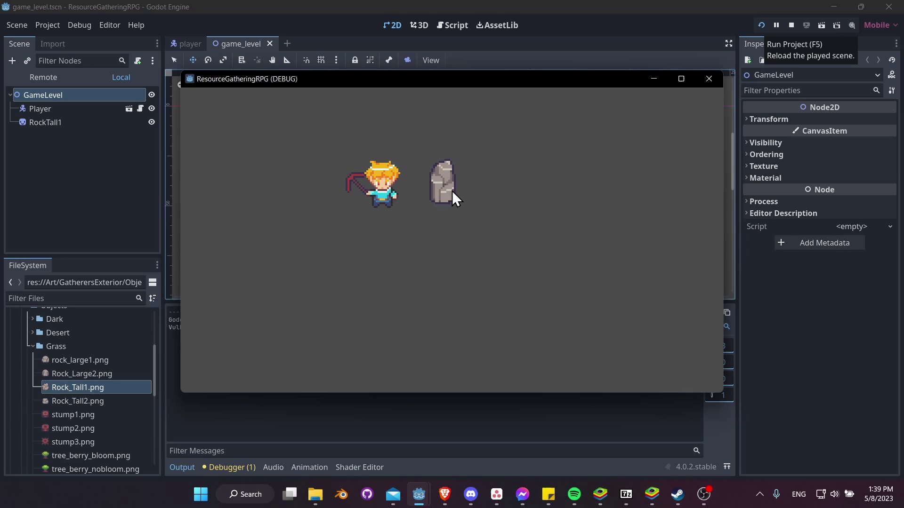
pyautogui.click(792, 25)
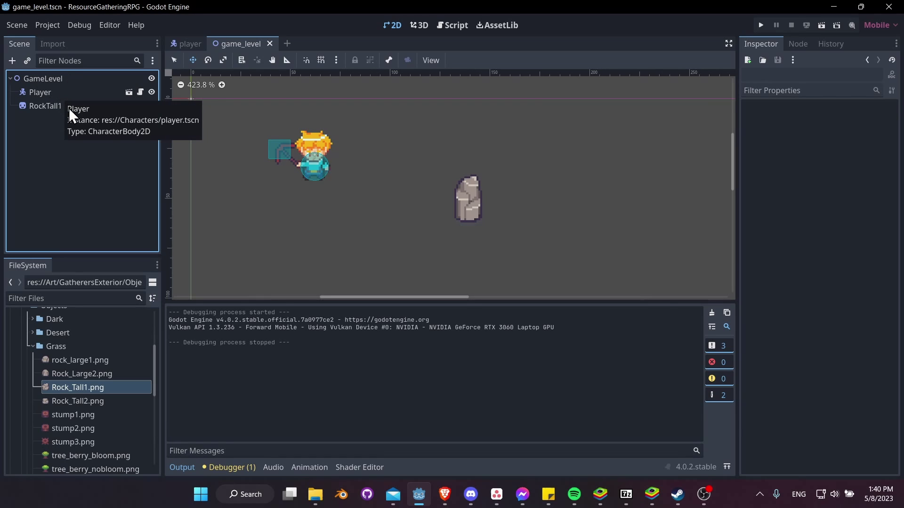
# Add a Camera2D node as a child of GameLevel.
pyautogui.rightClick(65, 79)
pyautogui.click(84, 87)
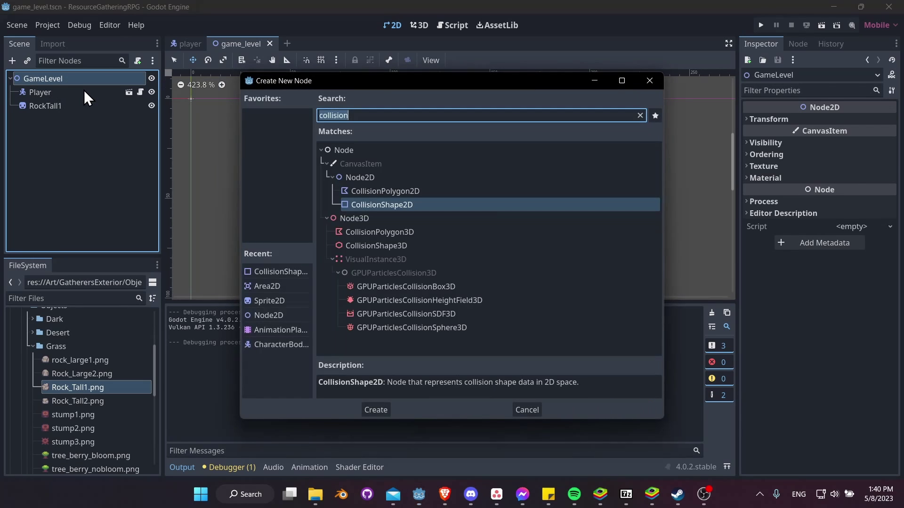
pyautogui.write('camera')
pyautogui.press('Return')
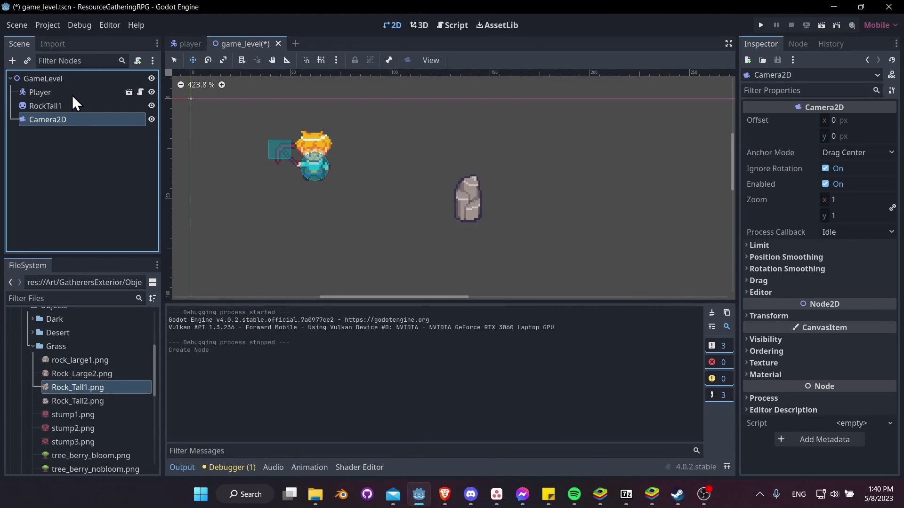
# Add a RemoteTransform2D node as a child of the Player instance.
pyautogui.rightClick(67, 94)
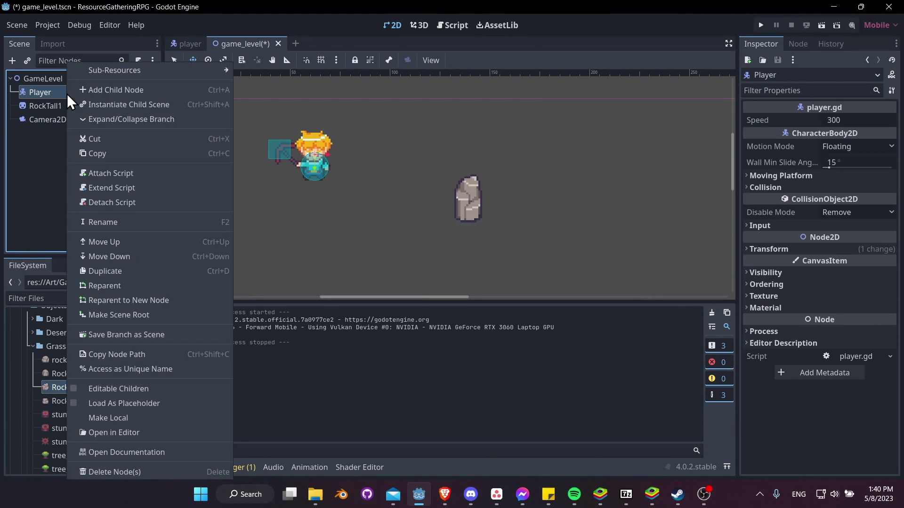
pyautogui.click(105, 92)
pyautogui.write('transform')
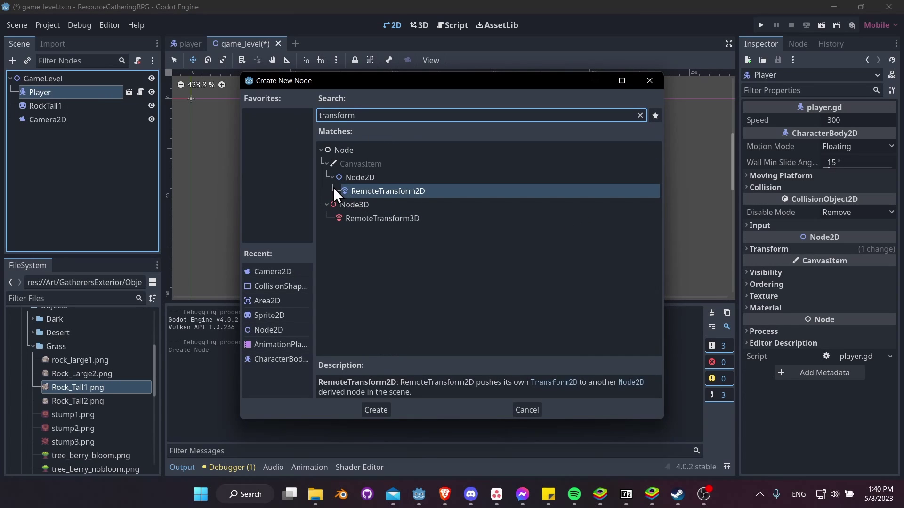
pyautogui.click(378, 410)
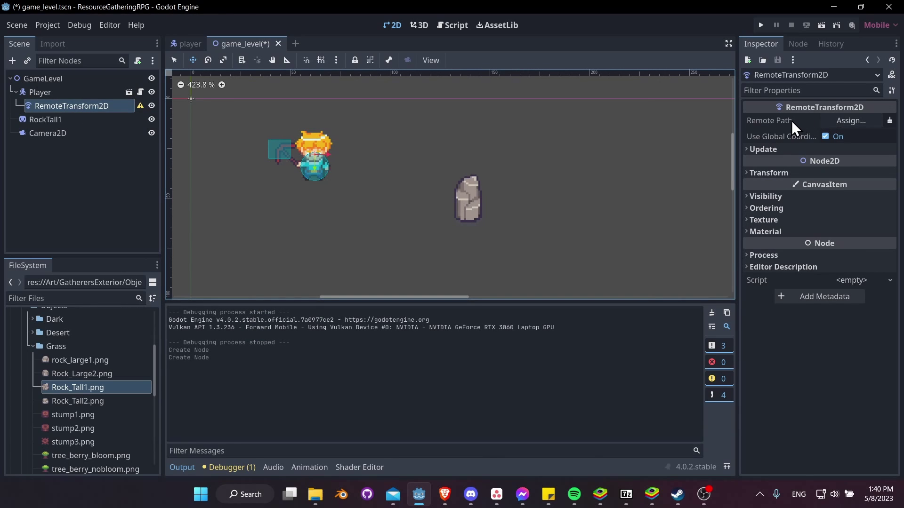
# Assign Camera2D as the RemoteTransform2D's remote path and save the scene.
pyautogui.click(834, 119)
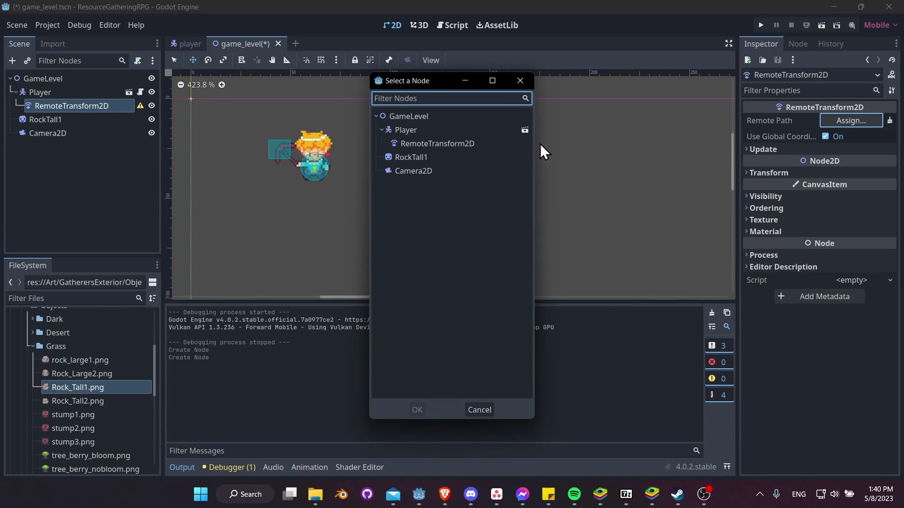
pyautogui.doubleClick(441, 170)
pyautogui.click(69, 135)
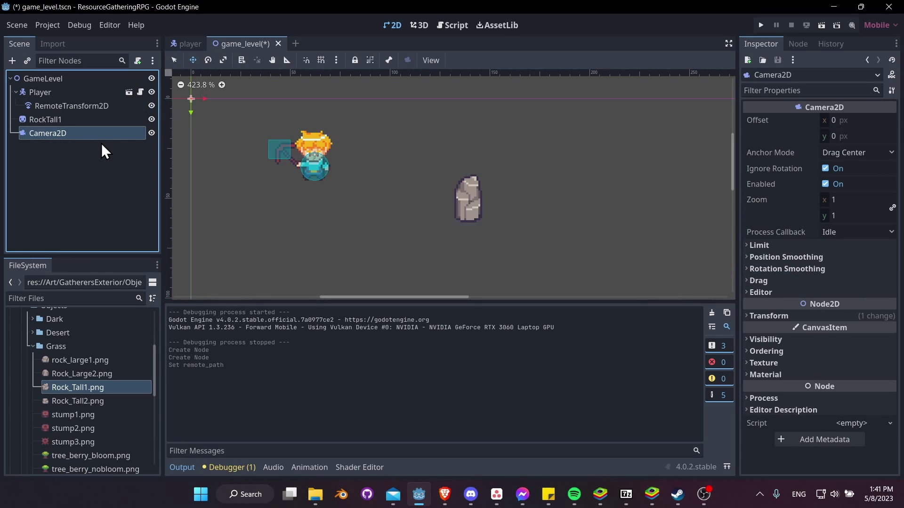
pyautogui.hotkey('ctrl', 's')
# Run the project to check that the camera follows the player, and stop it.
pyautogui.moveTo(405, 175); pyautogui.dragTo(460, 189, button='middle')
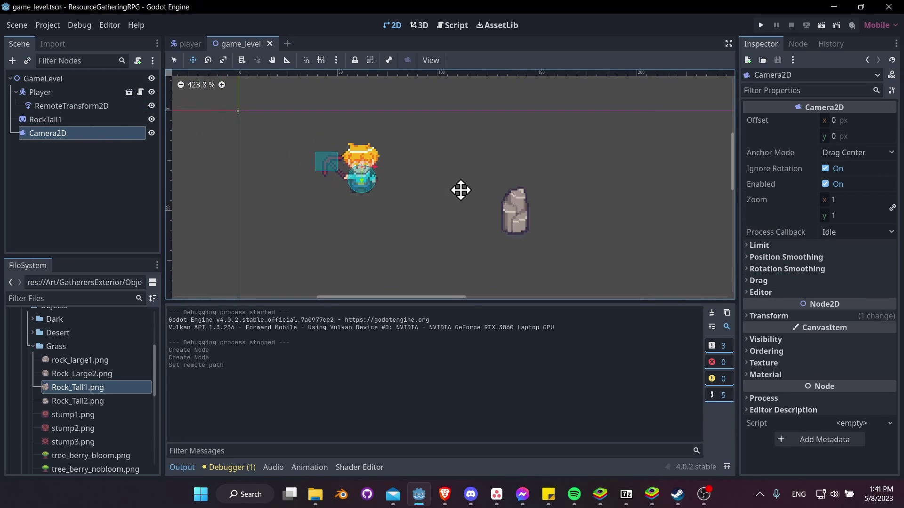
pyautogui.click(760, 25)
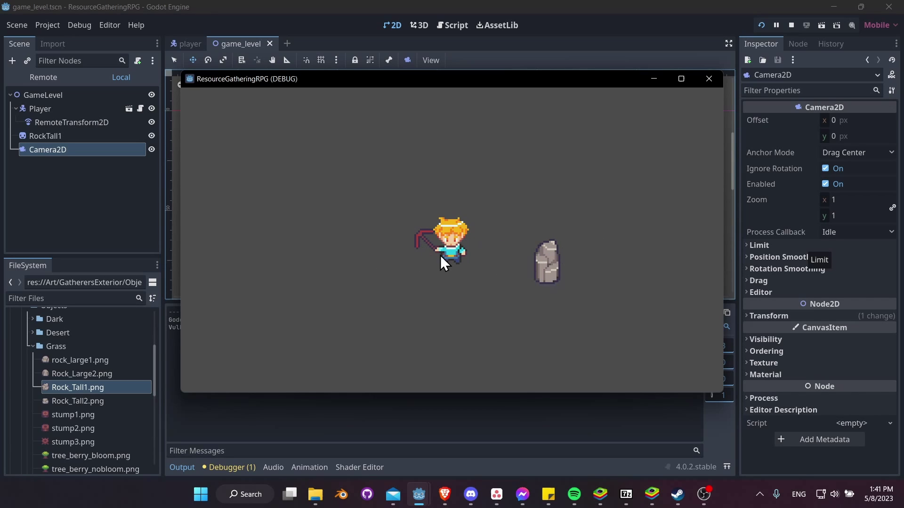
pyautogui.click(792, 25)
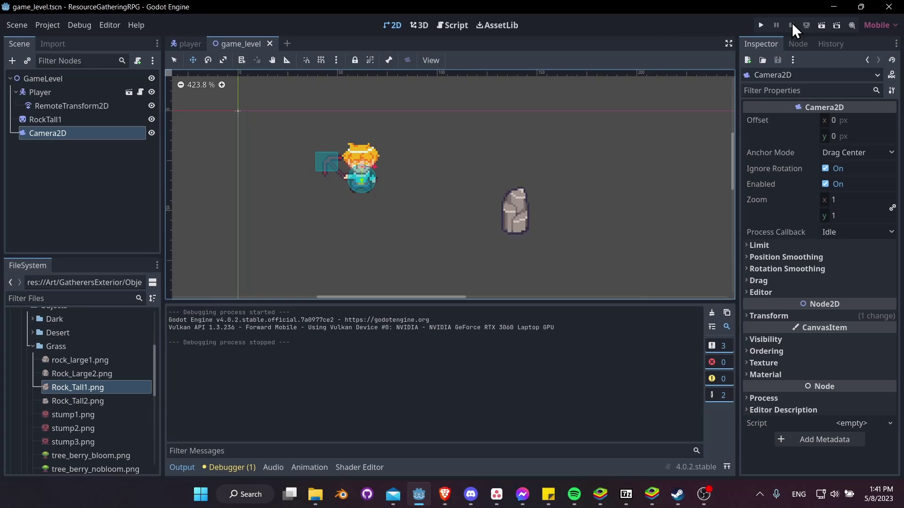
# Enable horizontal and vertical drag for Camera2D.
pyautogui.click(748, 281)
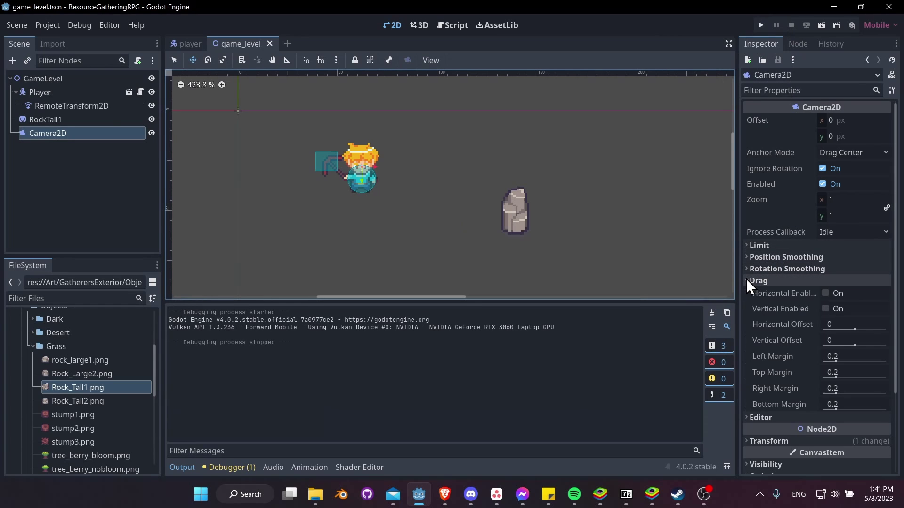
pyautogui.click(826, 294)
pyautogui.click(826, 308)
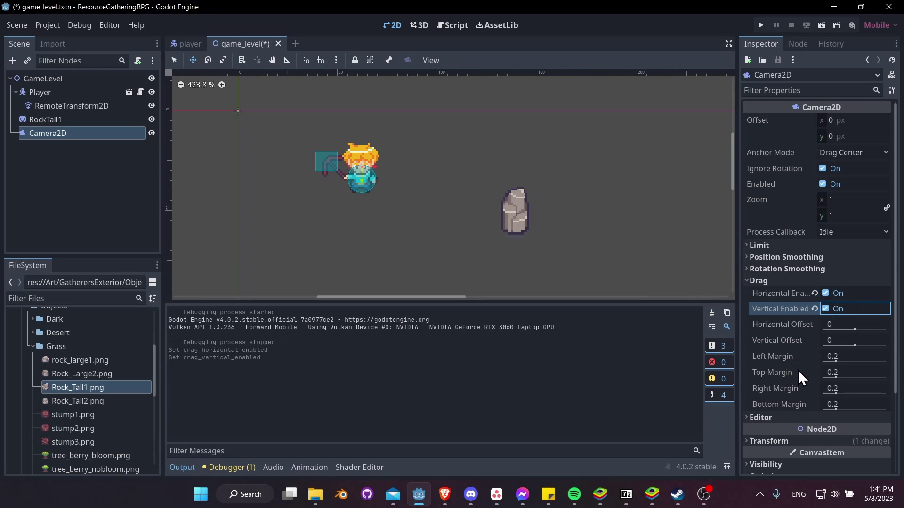
# Run the project and move the player around in all directions to test the camera's drag behaviour.
pyautogui.click(760, 24)
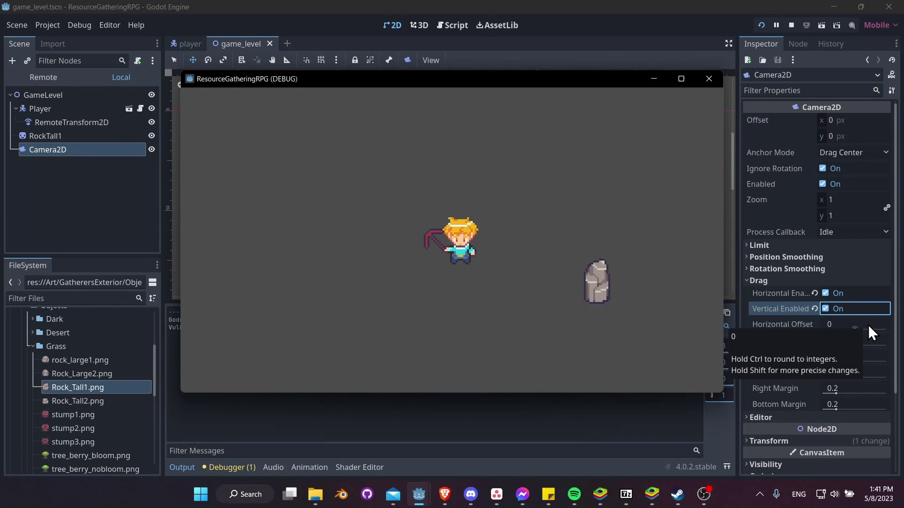
pyautogui.press('Down')
pyautogui.press('Left')
pyautogui.press('Up')
pyautogui.press('Down')
pyautogui.press('Left')
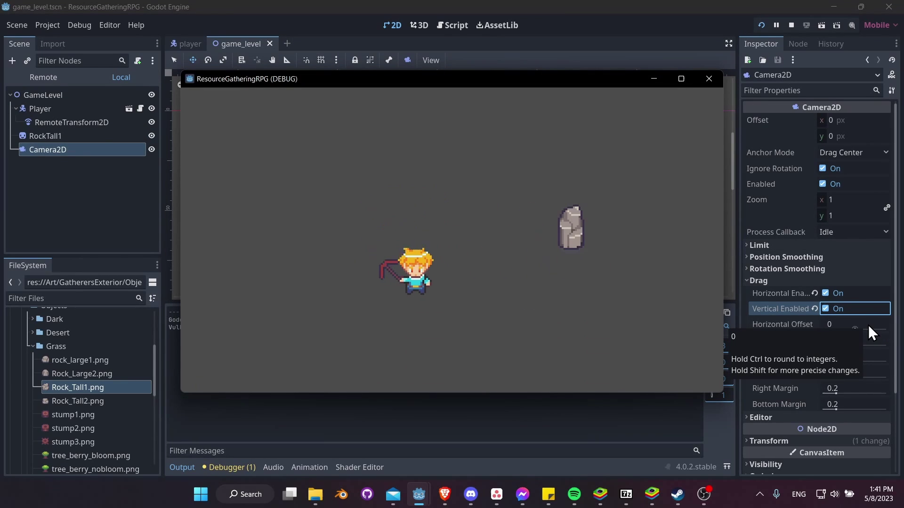
pyautogui.press('Up')
pyautogui.press('Right')
pyautogui.press('Right')
pyautogui.press('Down')
pyautogui.press('Left')
pyautogui.press('Up')
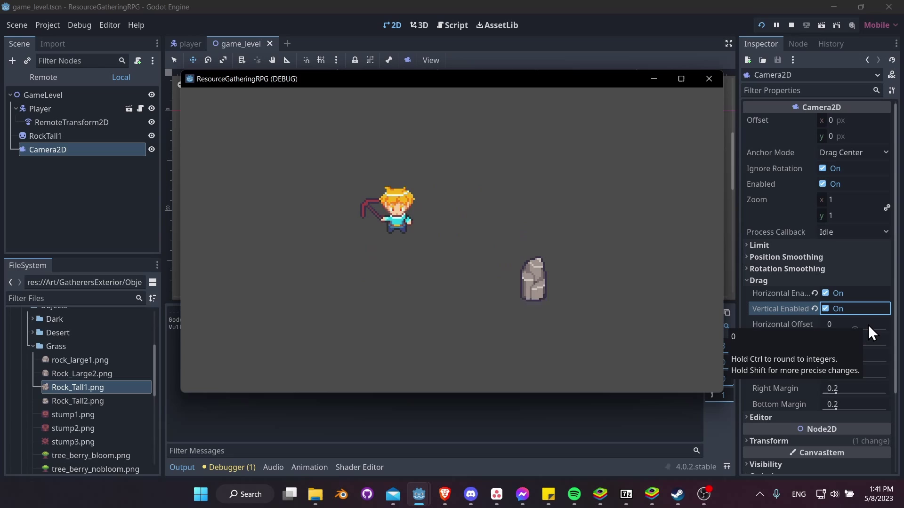
pyautogui.press('Down')
pyautogui.press('Right')
pyautogui.press('Right')
pyautogui.press('Up')
pyautogui.press('Right')
pyautogui.press('Down')
pyautogui.press('Left')
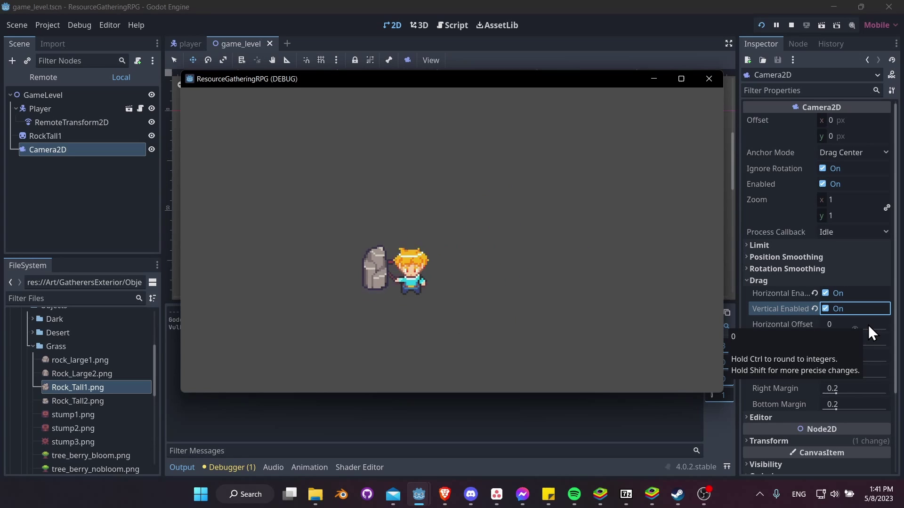
pyautogui.press('Left')
pyautogui.press('Down')
pyautogui.press('Right')
pyautogui.press('Up')
pyautogui.press('Left')
pyautogui.press('Down')
pyautogui.press('Right')
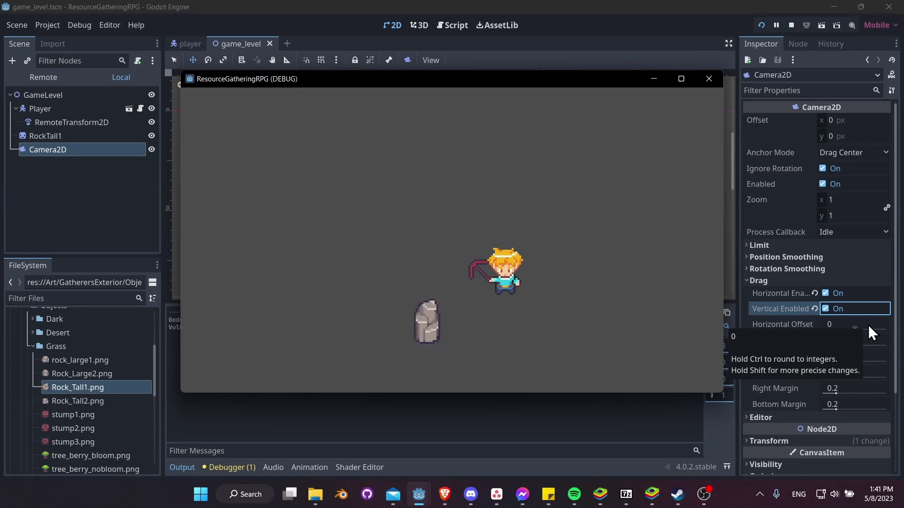
pyautogui.press('Left')
pyautogui.press('Up')
pyautogui.press('Right')
pyautogui.press('Down')
pyautogui.press('Left')
pyautogui.press('Right')
pyautogui.press('Up')
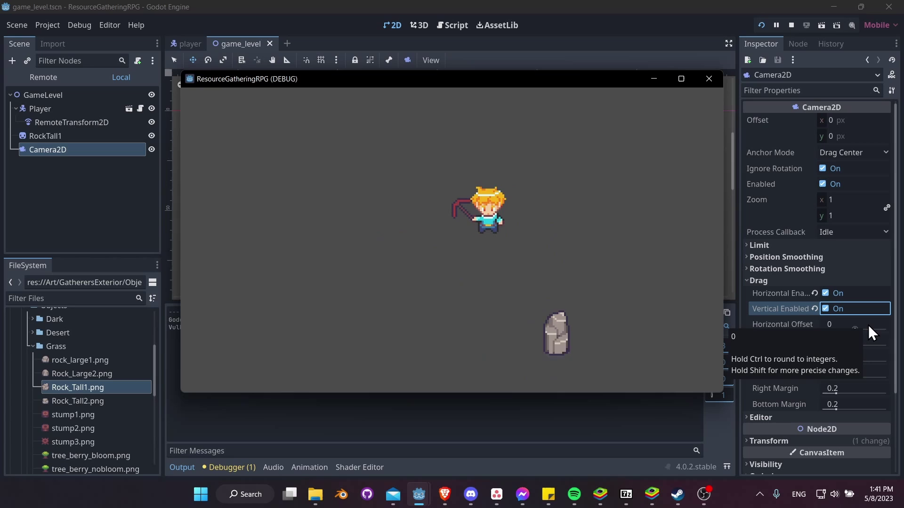
pyautogui.press('Down')
pyautogui.press('Right')
pyautogui.press('Down')
pyautogui.press('Left')
pyautogui.press('Up')
pyautogui.press('Right')
pyautogui.press('Up')
pyautogui.press('Right')
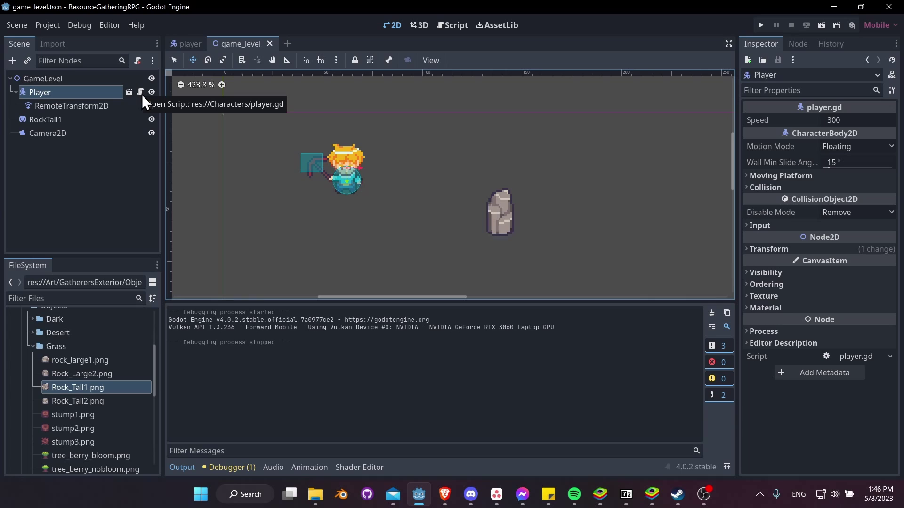
# Set the exported speed variable in player.gd to 200.0 and check the Player node's Speed property.
pyautogui.click(140, 92)
pyautogui.click(413, 110)
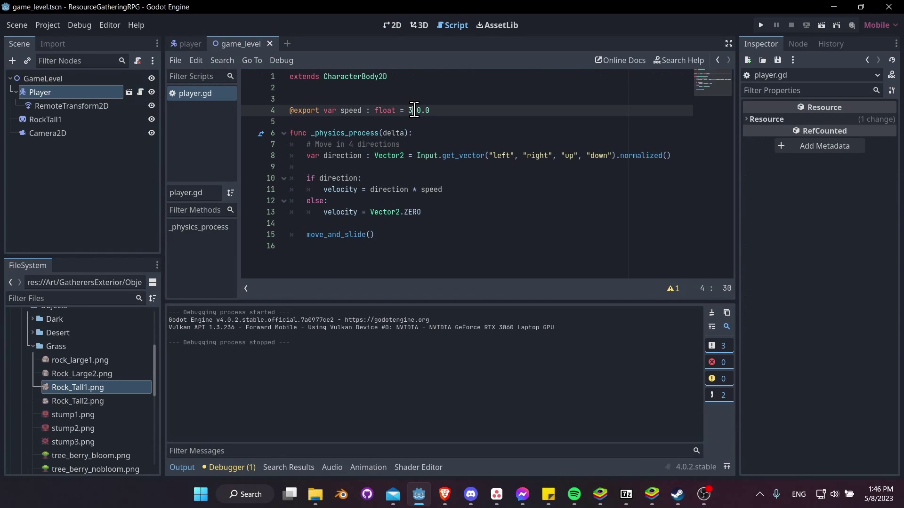
pyautogui.press('BackSpace')
pyautogui.write('2')
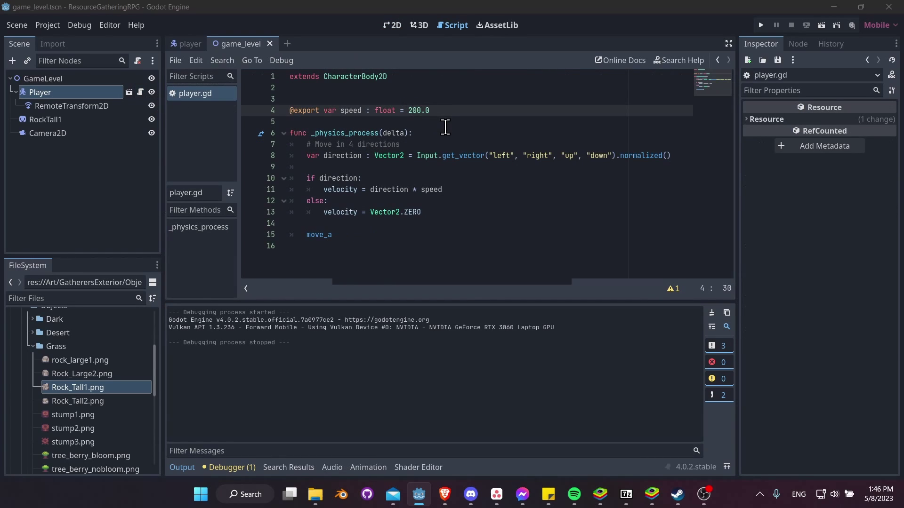
pyautogui.click(94, 91)
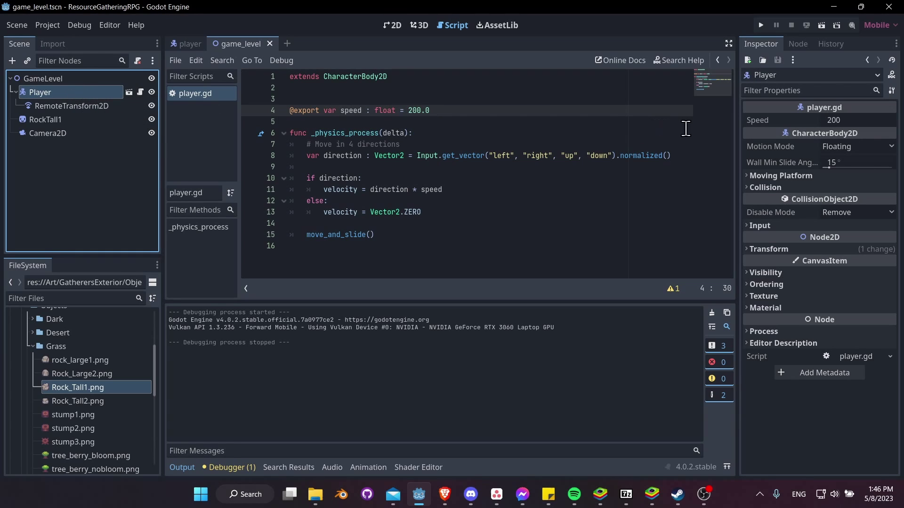
pyautogui.moveTo(291, 111); pyautogui.dragTo(450, 111)
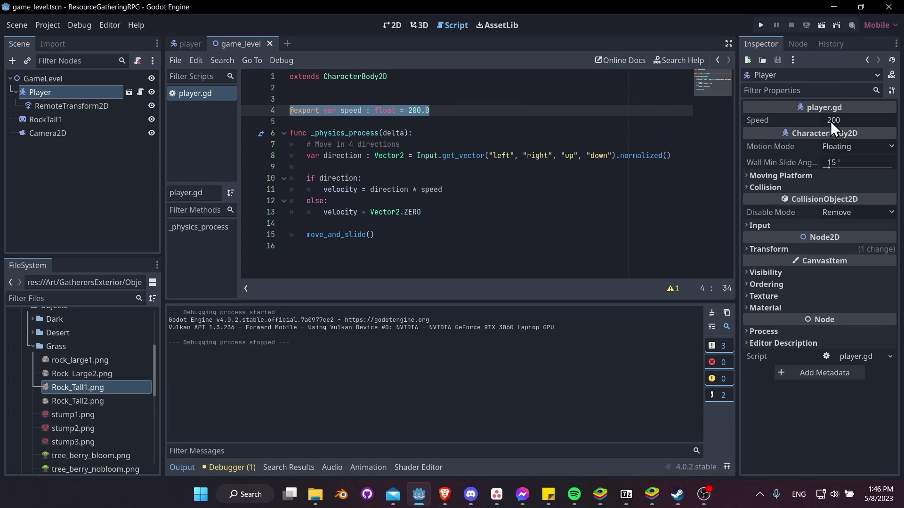
# Return to the 2D view and add a StaticBody2D node as a child of GameLevel.
pyautogui.click(392, 25)
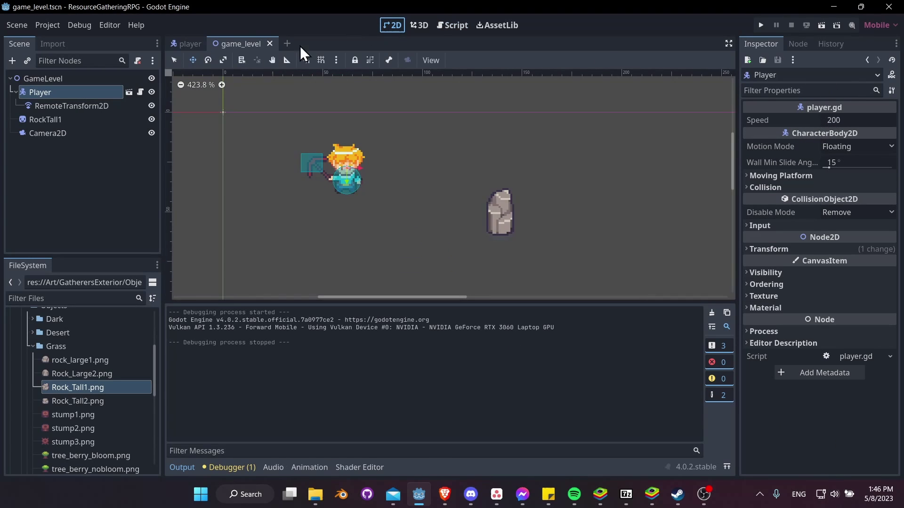
pyautogui.click(97, 119)
pyautogui.hscroll(2, 539, 218)
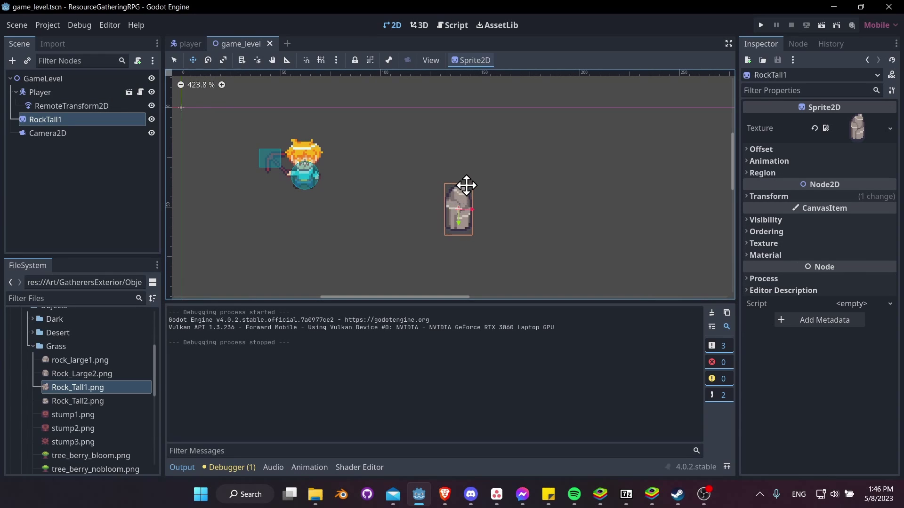
pyautogui.rightClick(59, 78)
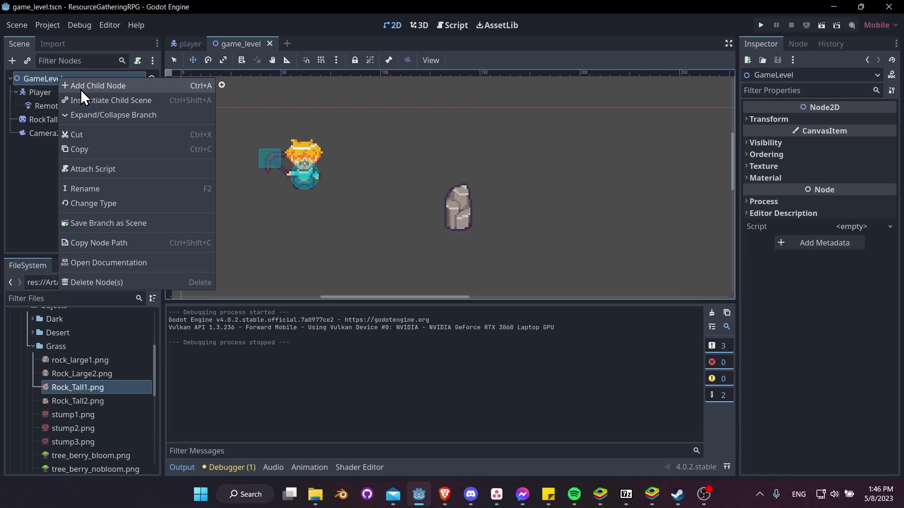
pyautogui.click(80, 89)
pyautogui.press('BackSpace')
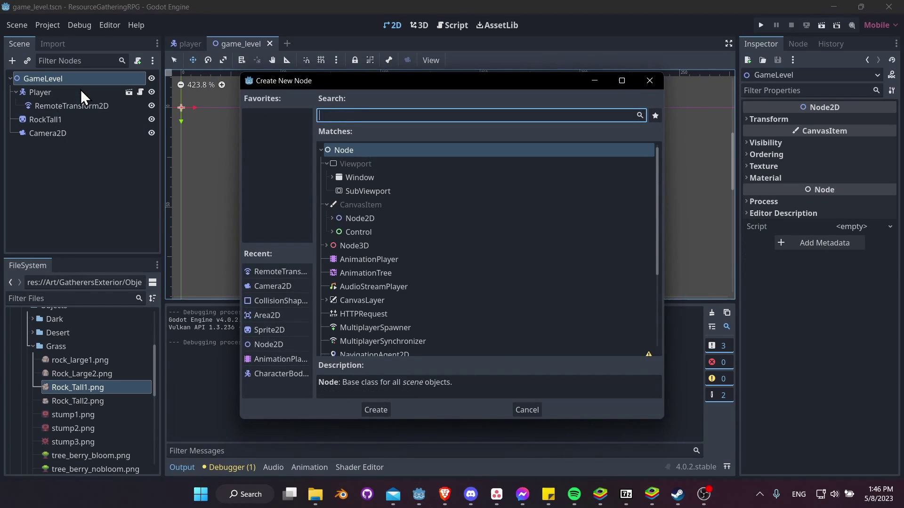
pyautogui.write('static')
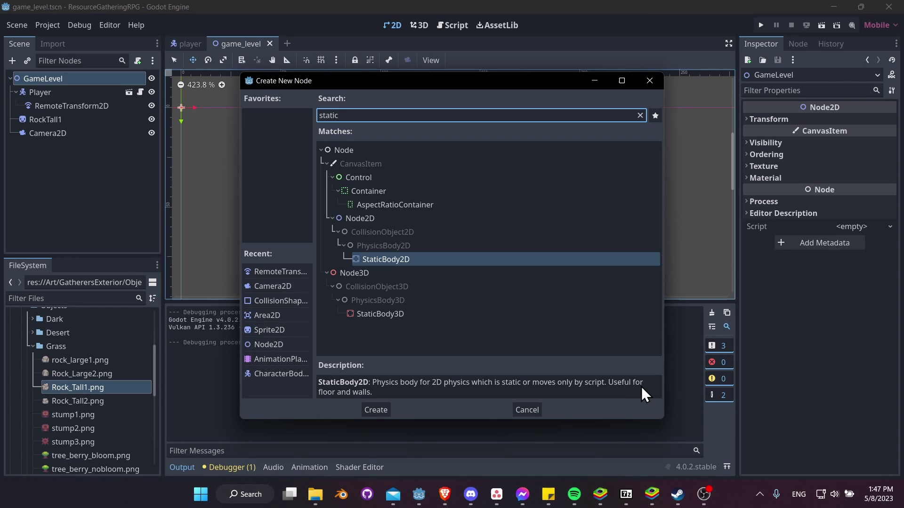
pyautogui.click(370, 413)
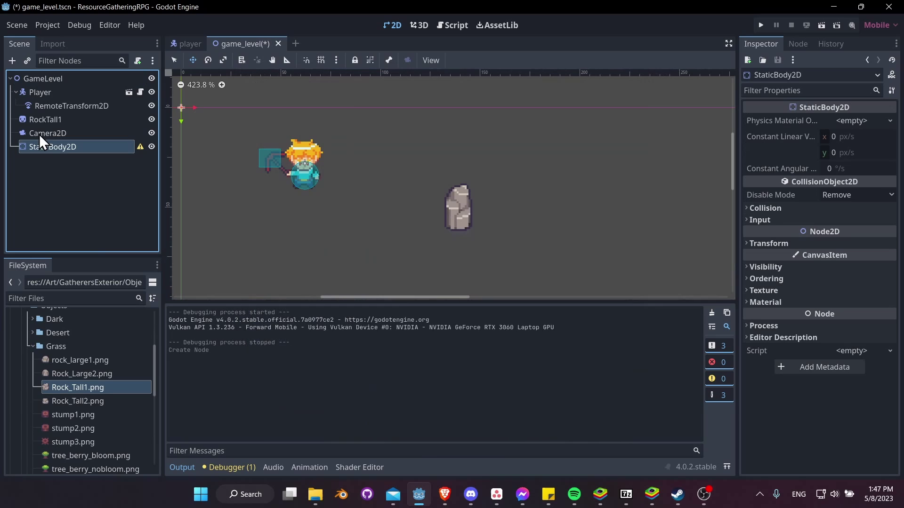
# Make RockTall1 a child of the StaticBody2D and rename the body ResourceNode_RockTall.
pyautogui.moveTo(52, 121); pyautogui.dragTo(74, 146)
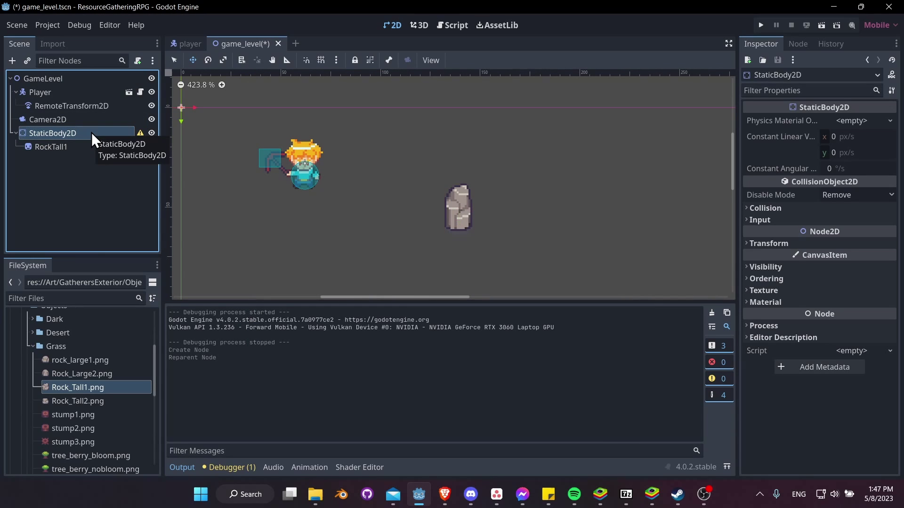
pyautogui.doubleClick(91, 133)
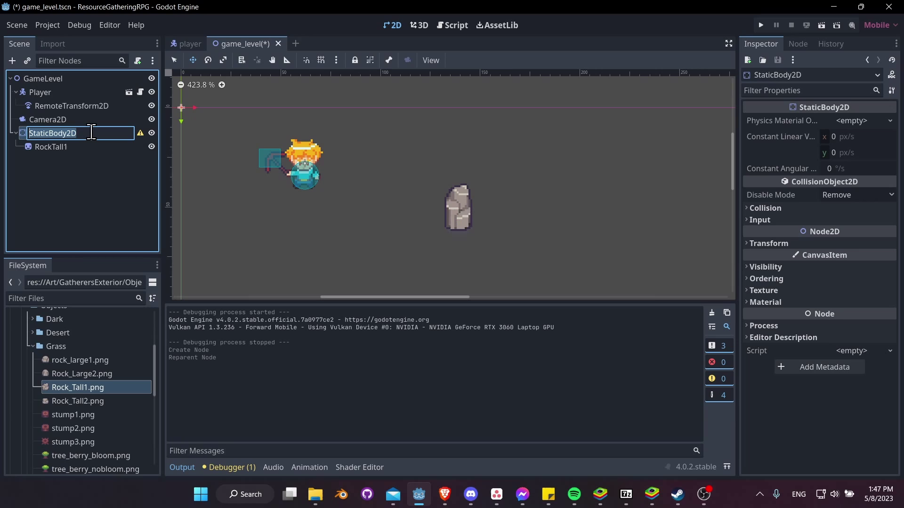
pyautogui.write('ResourceNode')
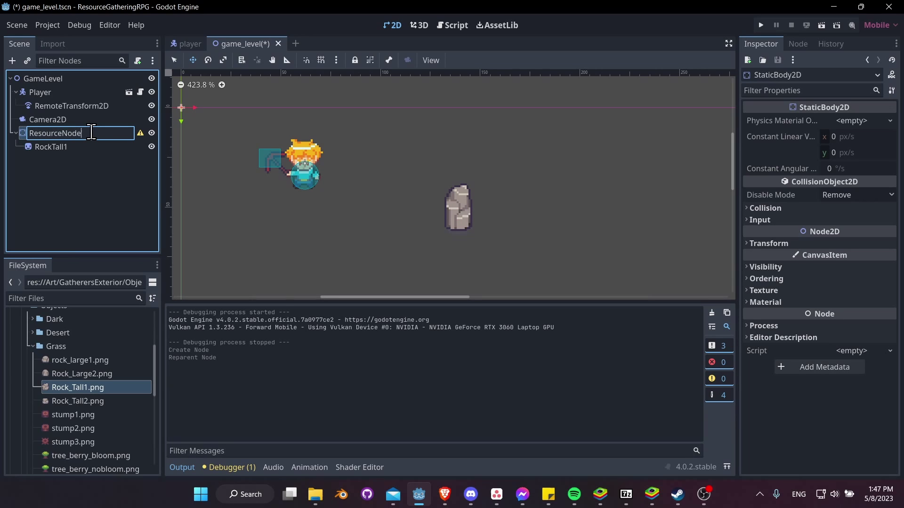
pyautogui.write('_RockTall')
pyautogui.press('Return')
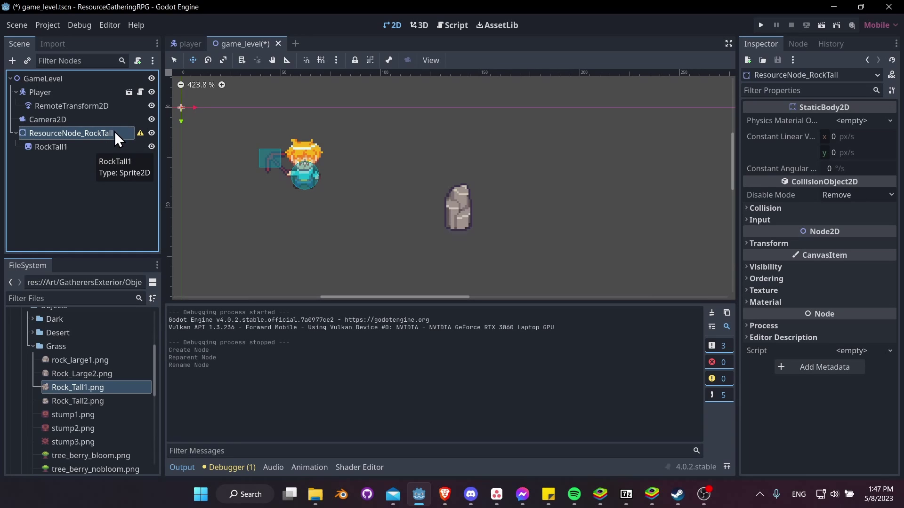
# Rename the RockTall1 sprite node as Sprite2D.
pyautogui.click(105, 150)
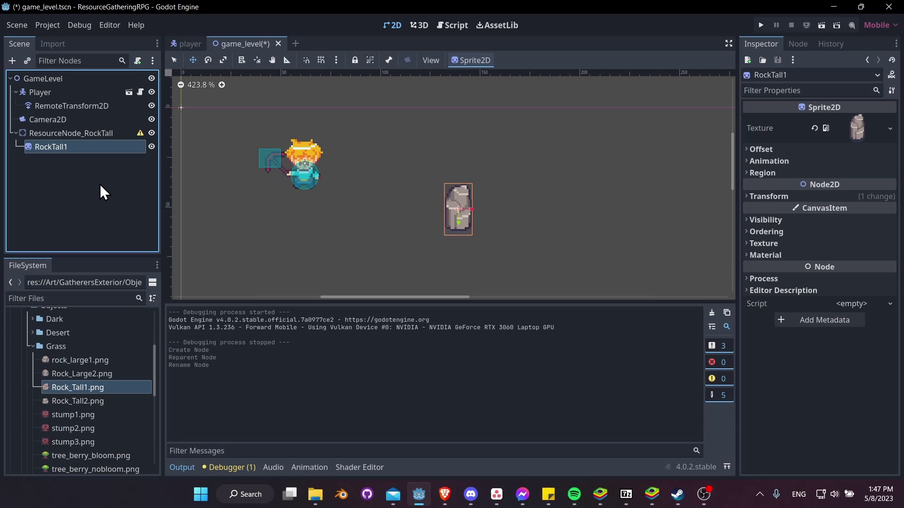
pyautogui.press('F2')
pyautogui.write('Sprite2D')
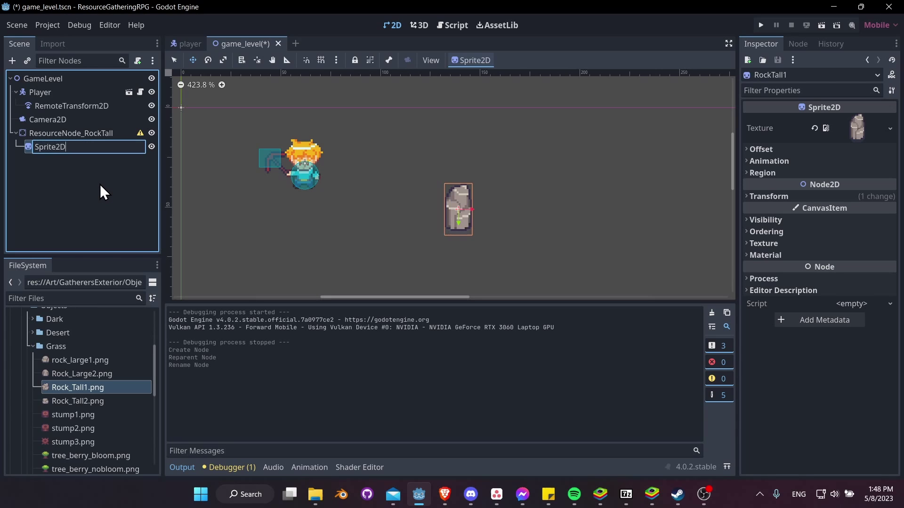
pyautogui.press('Return')
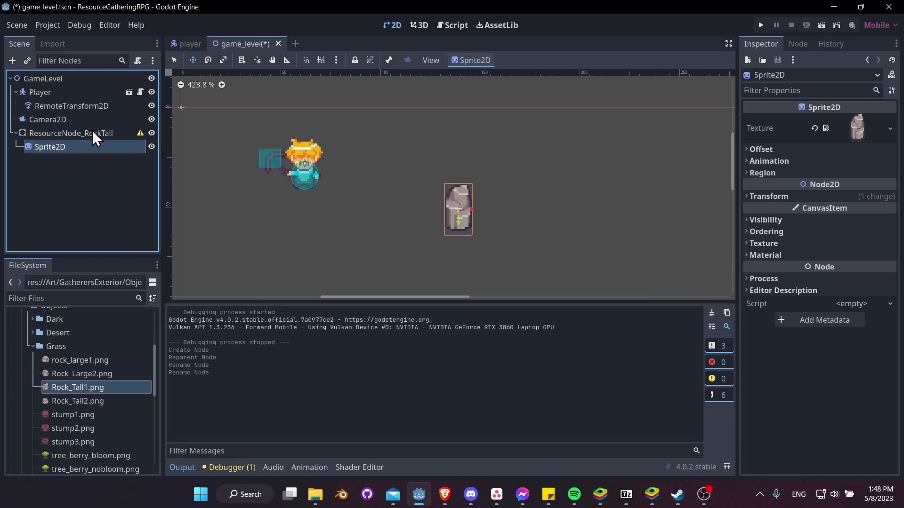
# Add a CollisionShape2D node under ResourceNode_RockTall and give it a new CapsuleShape2D.
pyautogui.click(130, 133)
pyautogui.moveTo(138, 134)
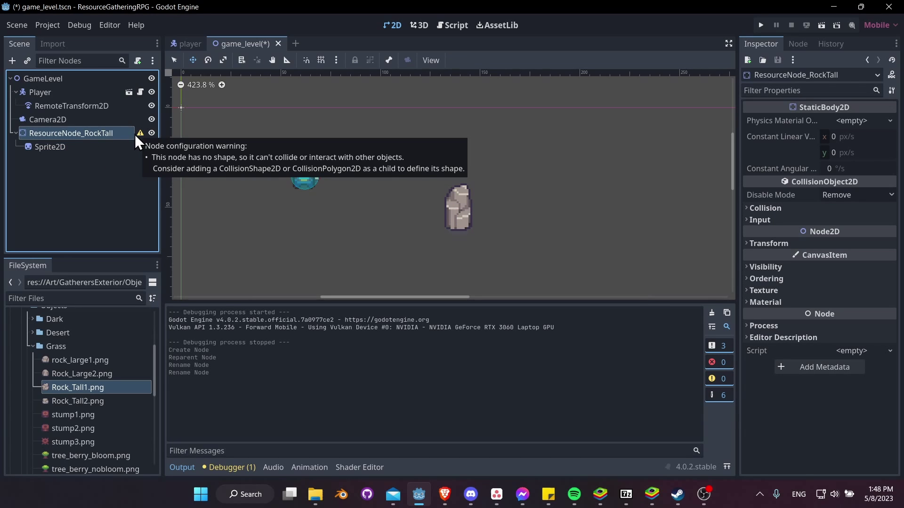
pyautogui.rightClick(121, 135)
pyautogui.click(155, 143)
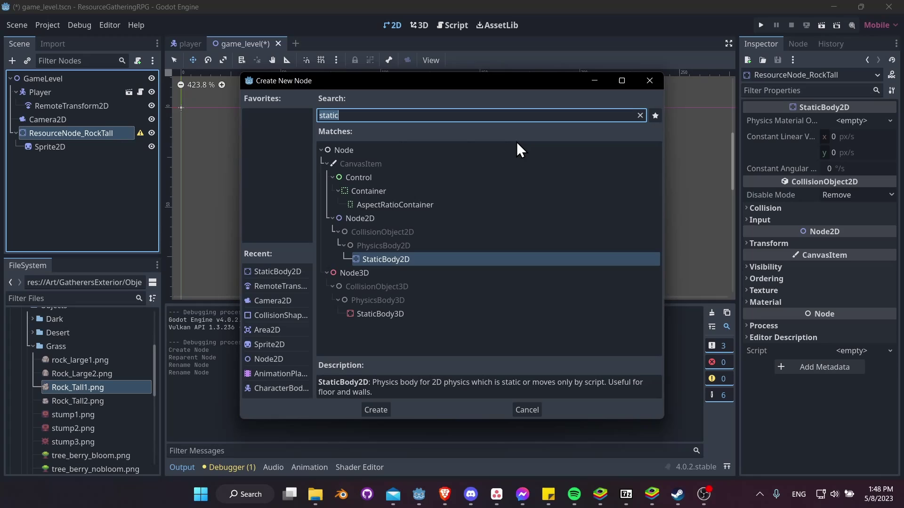
pyautogui.write('collision')
pyautogui.press('Return')
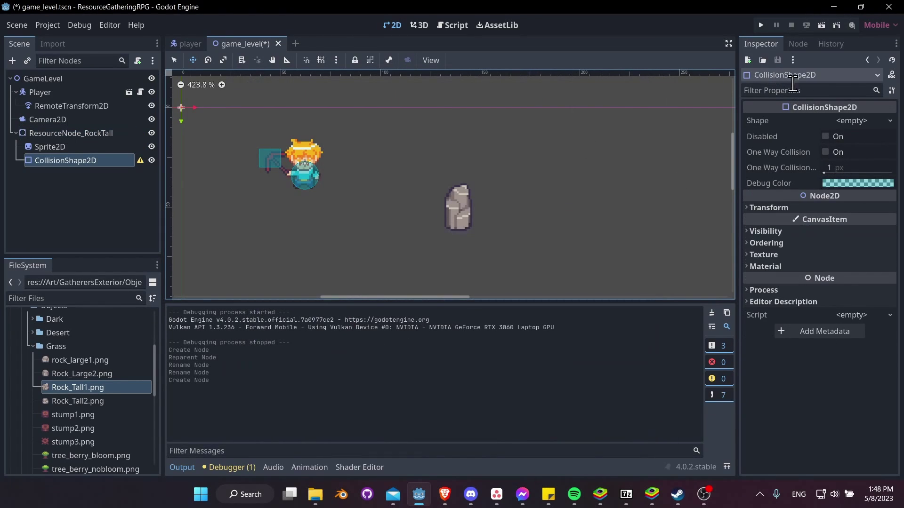
pyautogui.click(889, 122)
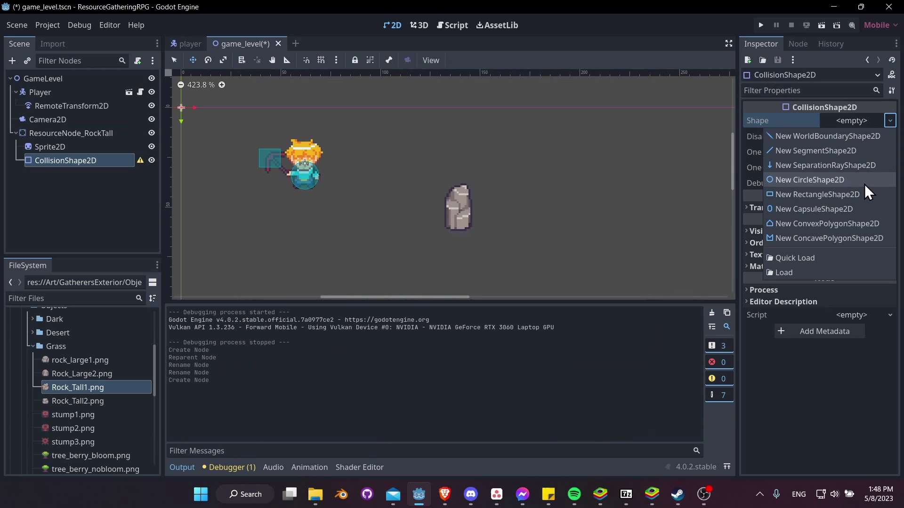
pyautogui.click(868, 210)
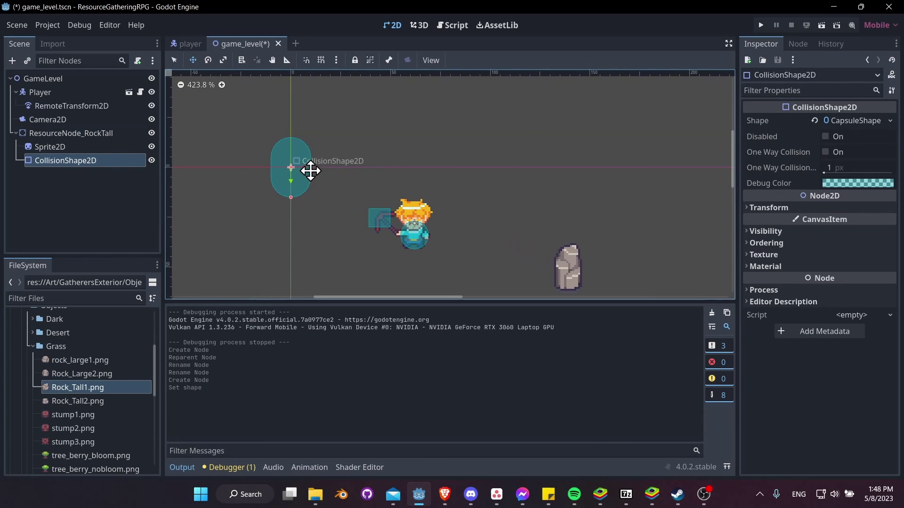
# Reset the position of the rock's Sprite2D to 0, 0 so it aligns with the collision capsule.
pyautogui.click(112, 146)
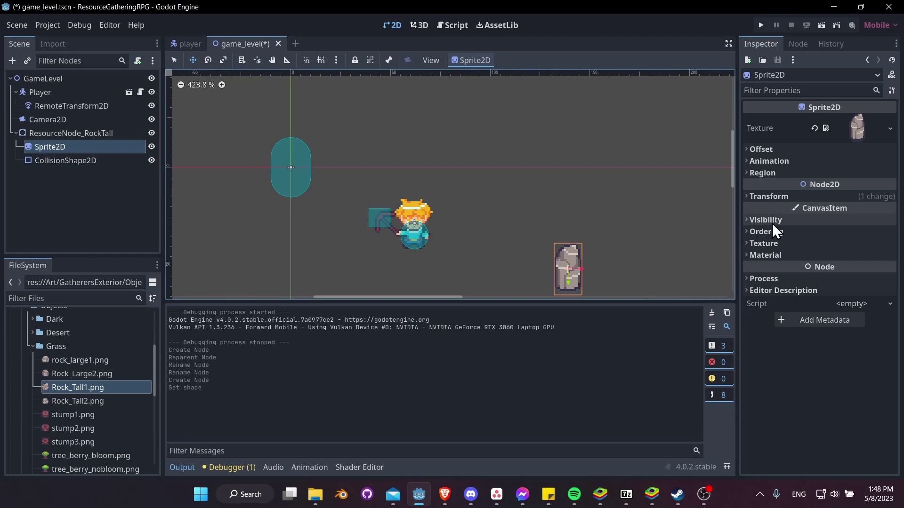
pyautogui.click(782, 196)
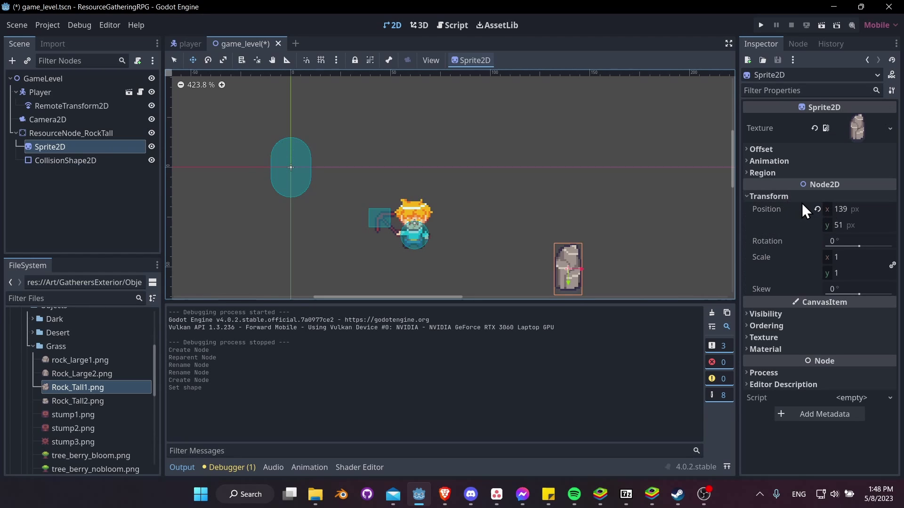
pyautogui.click(818, 209)
pyautogui.moveTo(266, 184); pyautogui.dragTo(424, 169, button='middle')
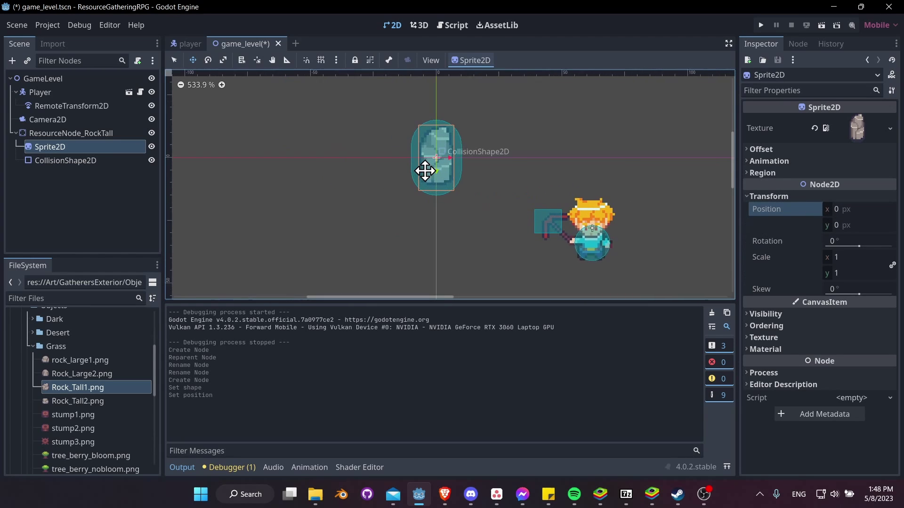
pyautogui.scroll(4, 424, 170)
pyautogui.moveTo(471, 152); pyautogui.dragTo(389, 213, button='middle')
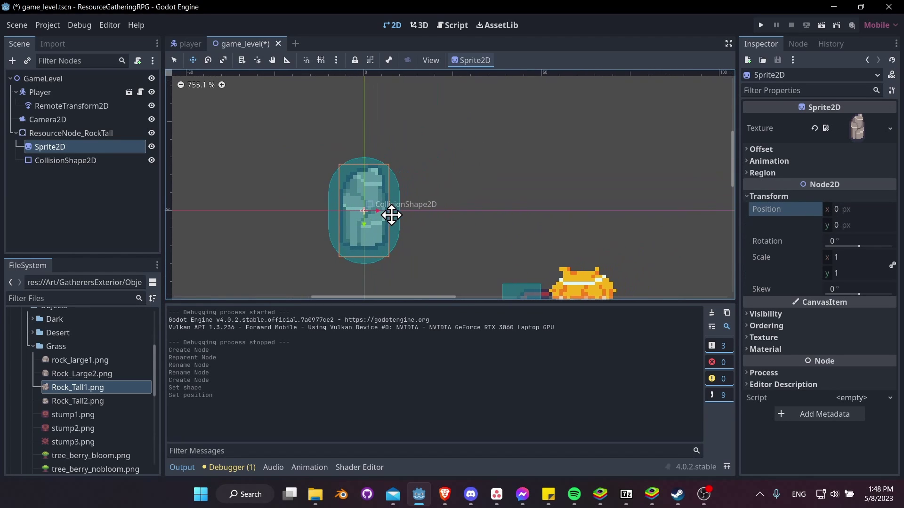
# Reorder the children of ResourceNode_RockTall so CollisionShape2D comes before Sprite2D and the rock draws over the capsule.
pyautogui.click(72, 159)
pyautogui.moveTo(71, 161); pyautogui.dragTo(75, 142)
pyautogui.click(83, 160)
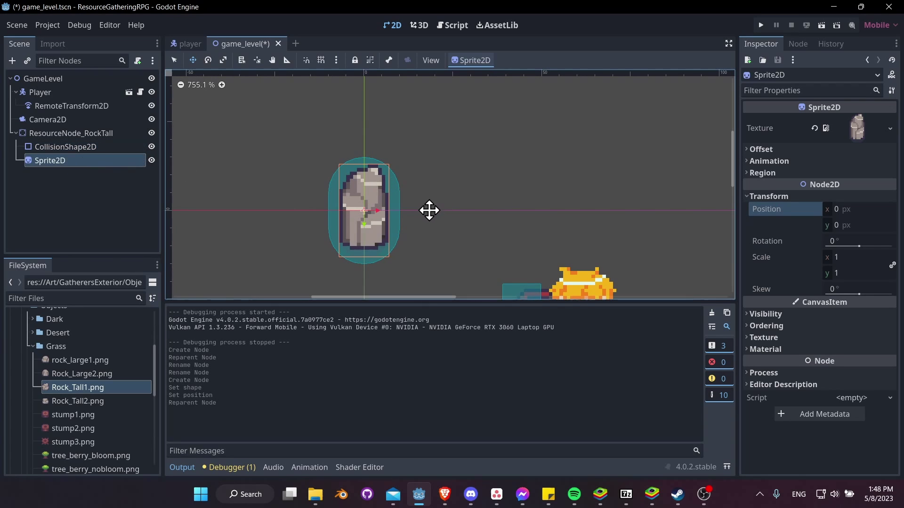
# Shrink the capsule of CollisionShape2D to match the rock sprite's width and height.
pyautogui.click(49, 147)
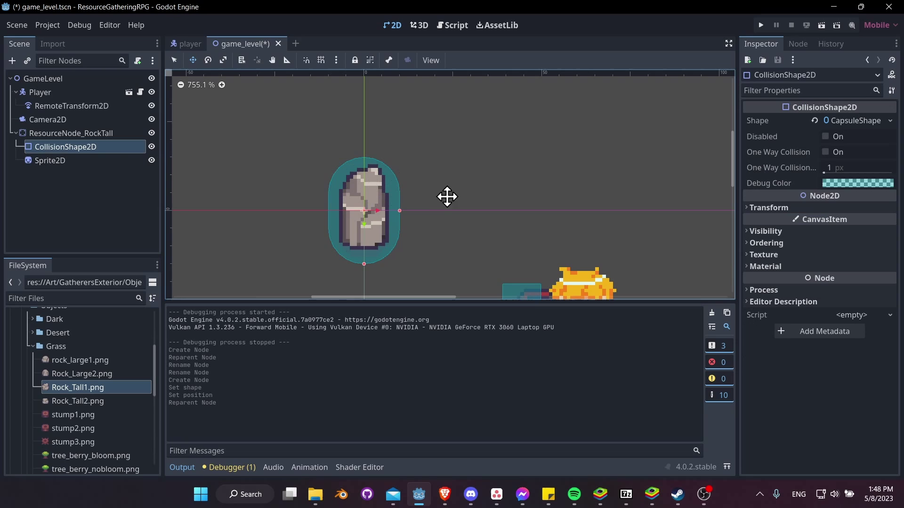
pyautogui.scroll(-2, 468, 183)
pyautogui.hscroll(-2, 469, 183)
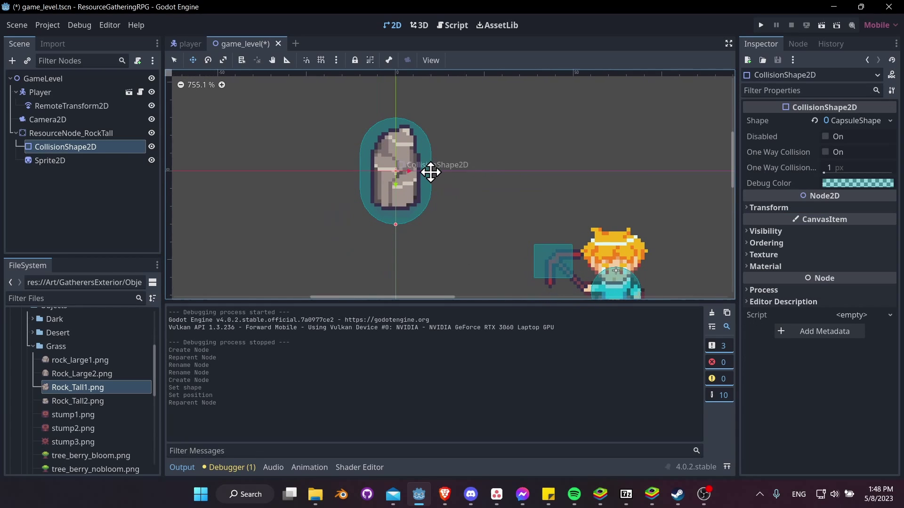
pyautogui.moveTo(430, 171); pyautogui.dragTo(420, 171)
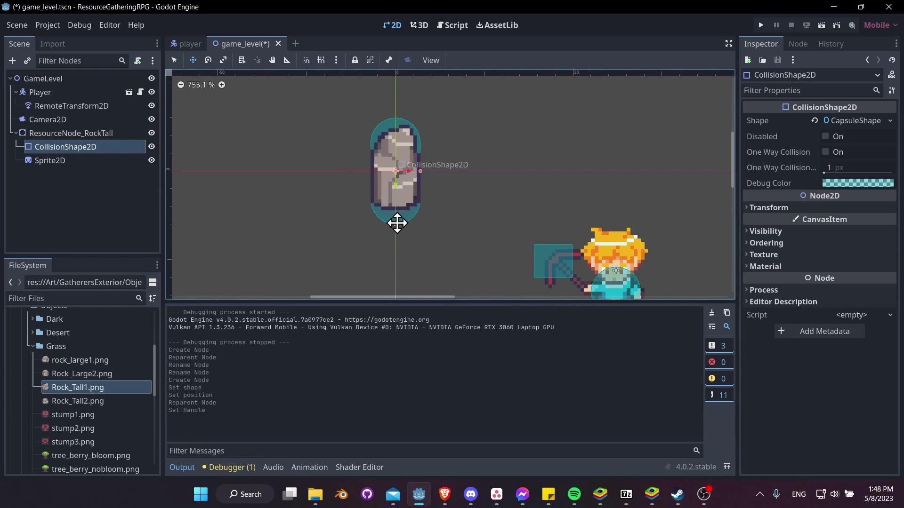
pyautogui.moveTo(397, 223); pyautogui.dragTo(396, 210)
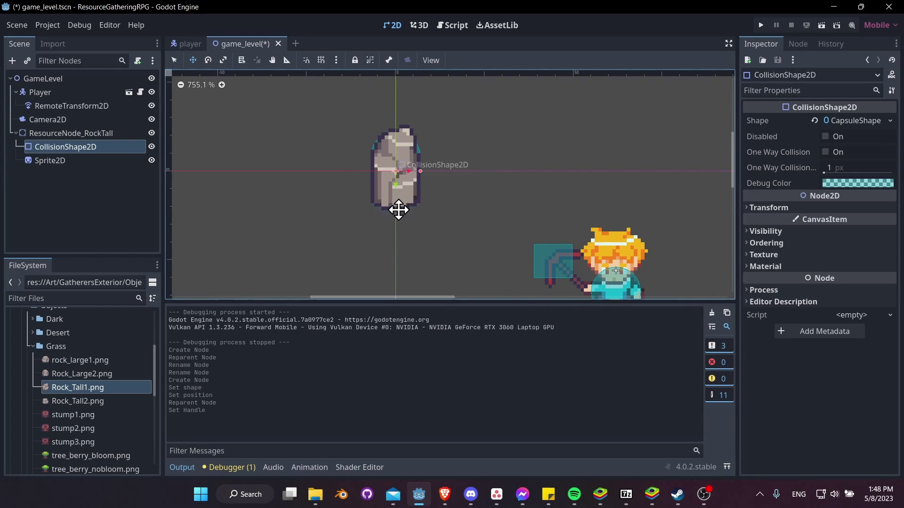
pyautogui.click(770, 209)
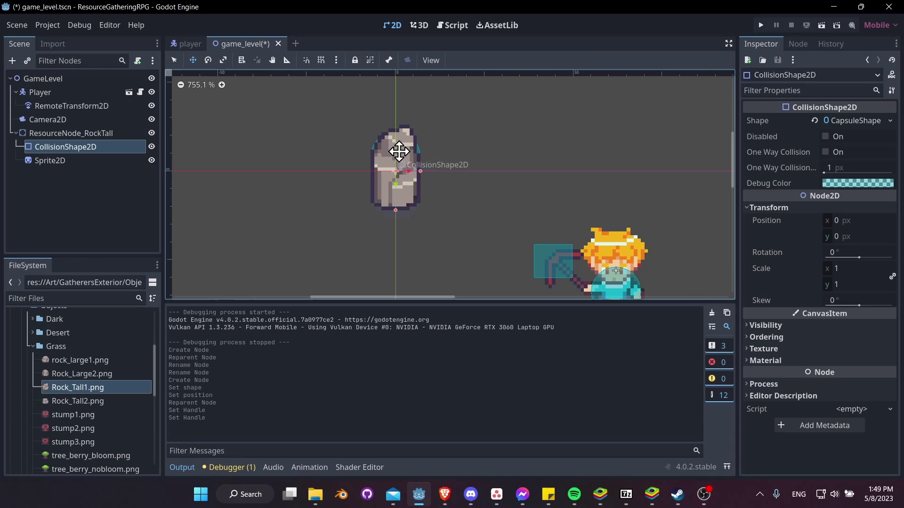
pyautogui.moveTo(397, 149); pyautogui.dragTo(399, 160)
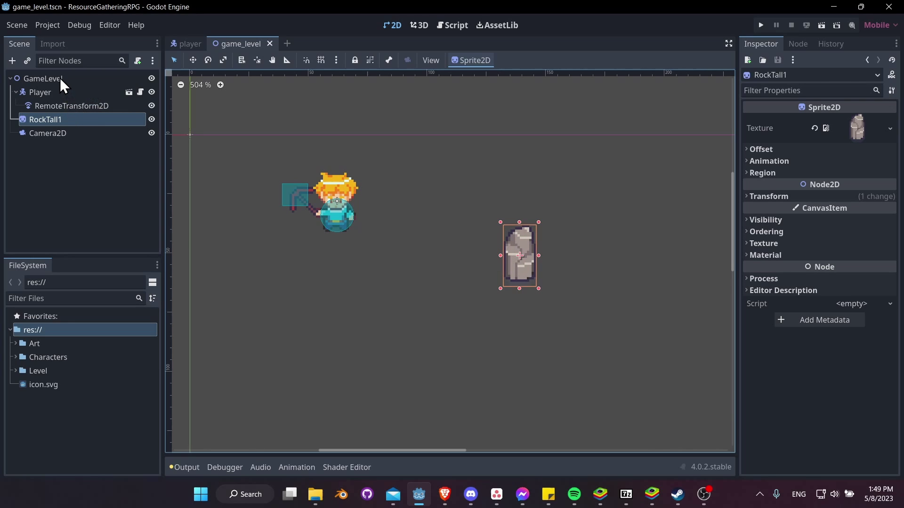
# Add a StaticBody2D node as a child of GameLevel.
pyautogui.rightClick(77, 79)
pyautogui.click(96, 88)
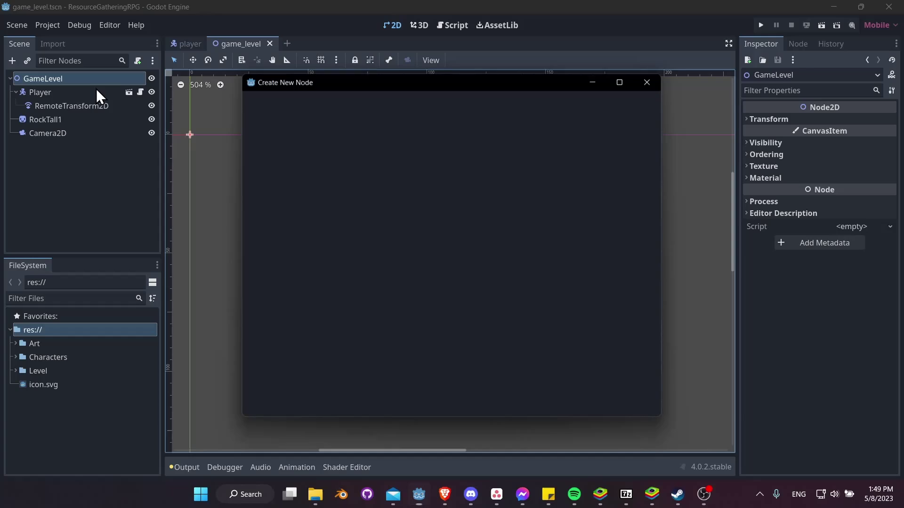
pyautogui.write('body')
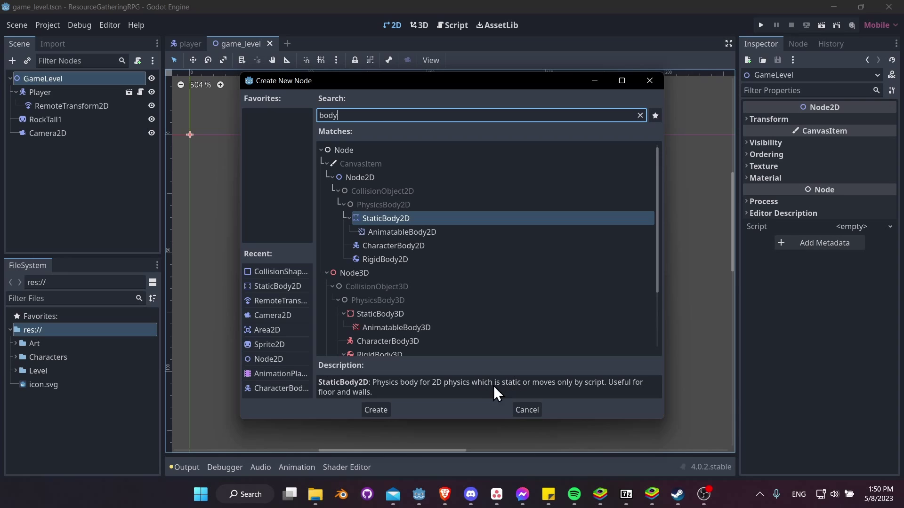
pyautogui.click(381, 406)
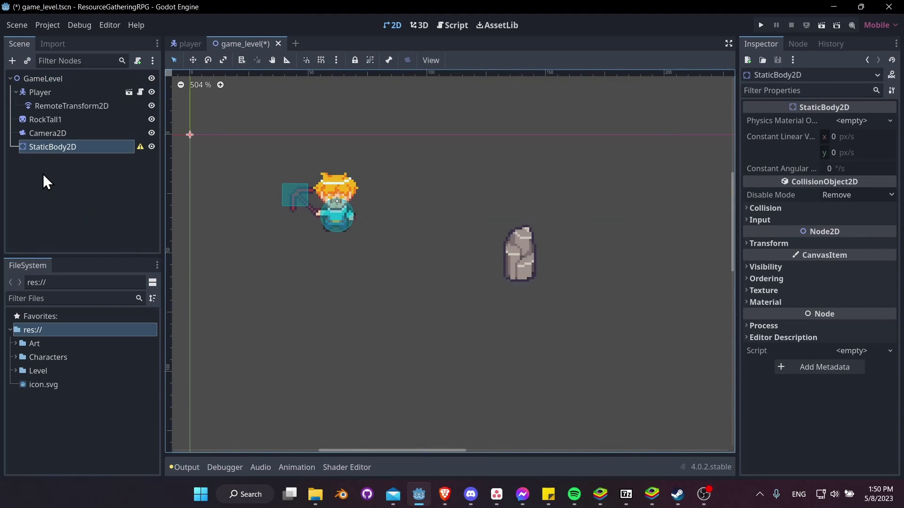
# Rename the StaticBody2D as ResourceNode_RockTall and make the RockTall1 sprite its child.
pyautogui.press('F2')
pyautogui.write('R')
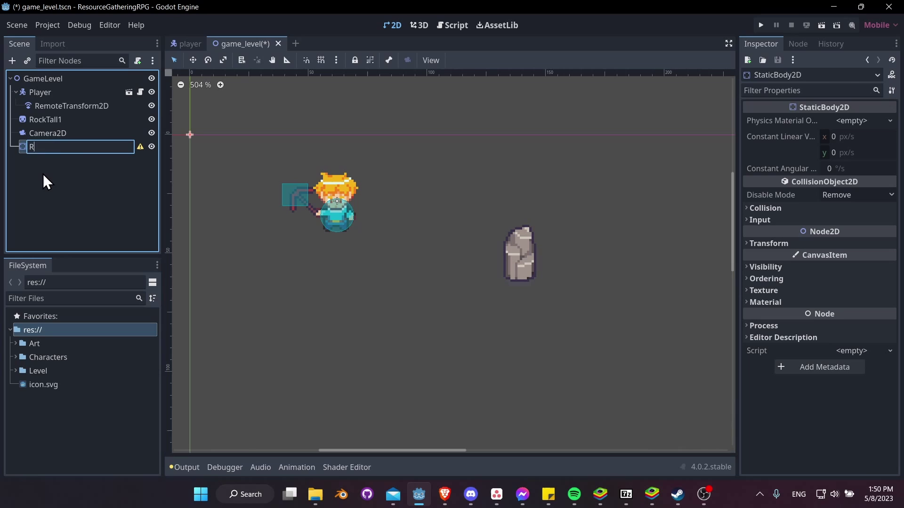
pyautogui.write('esourceNode_RockTall')
pyautogui.press('Return')
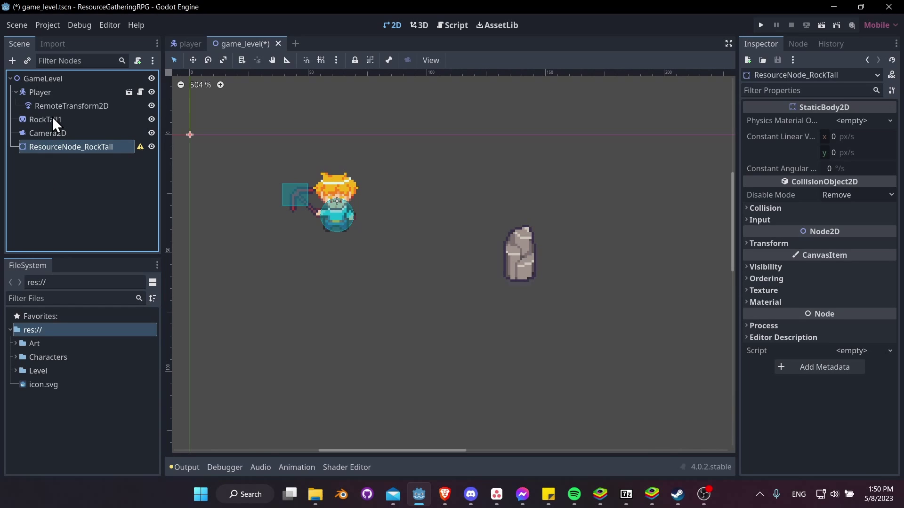
pyautogui.moveTo(53, 119); pyautogui.dragTo(73, 147)
# Add a CollisionShape2D under ResourceNode_RockTall and give it a new CapsuleShape2D.
pyautogui.rightClick(78, 134)
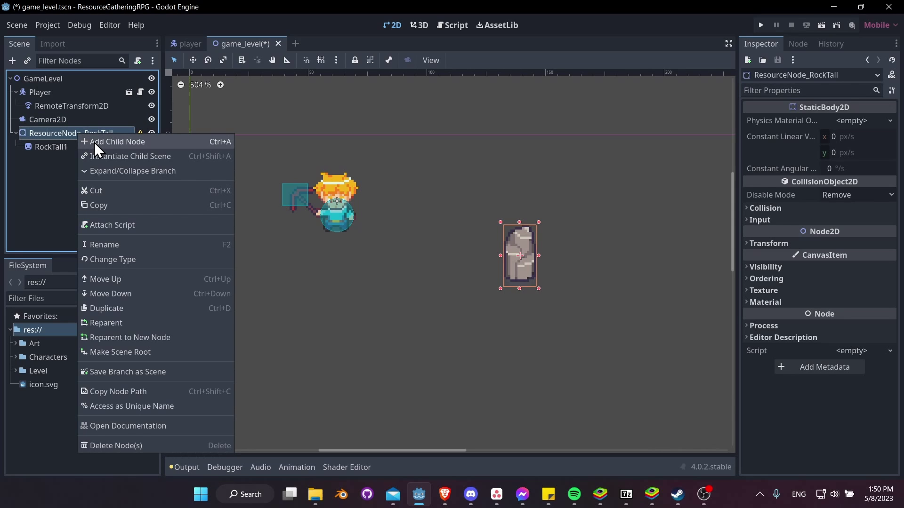
pyautogui.click(94, 142)
pyautogui.write('collision')
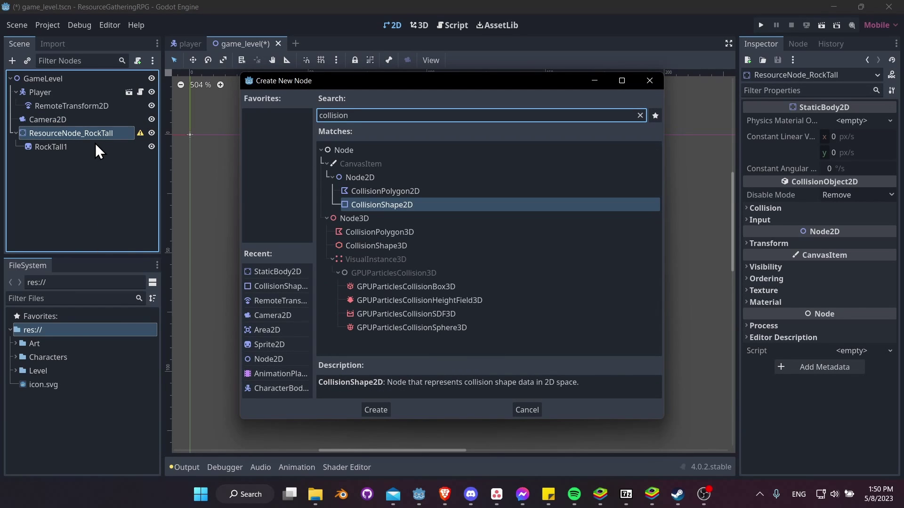
pyautogui.press('Return')
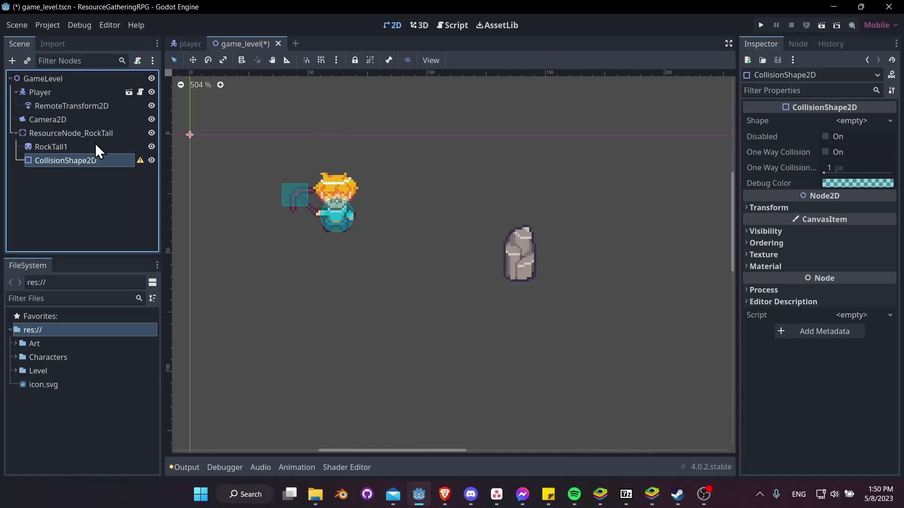
pyautogui.click(891, 122)
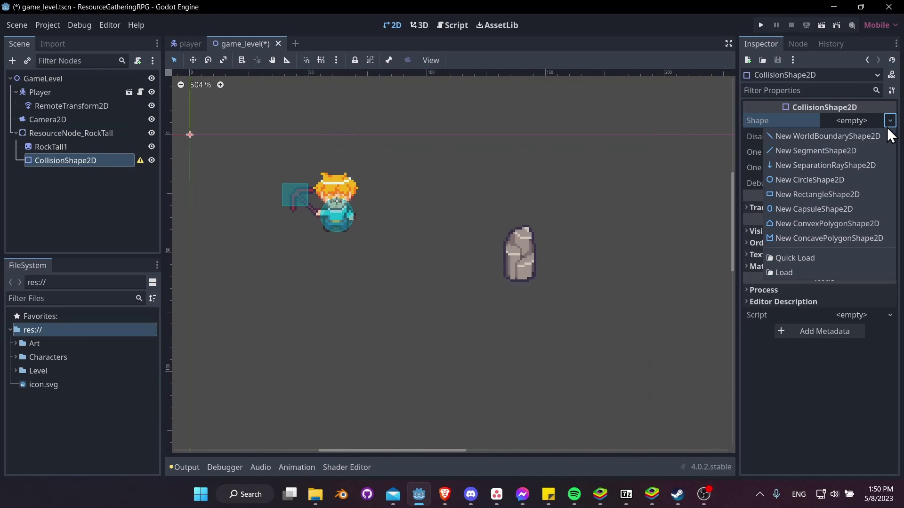
pyautogui.click(855, 209)
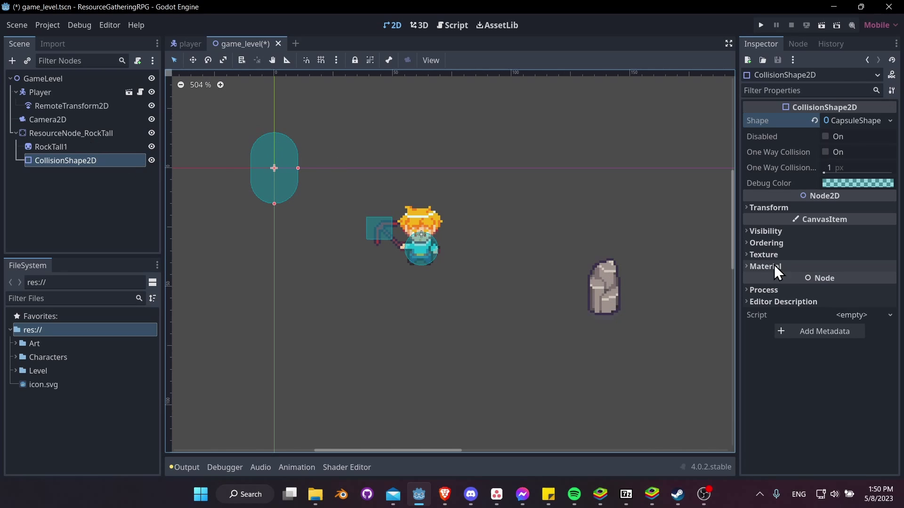
# Reset the RockTall1 sprite's position to 0, 0 so it sits inside the collision capsule.
pyautogui.click(120, 145)
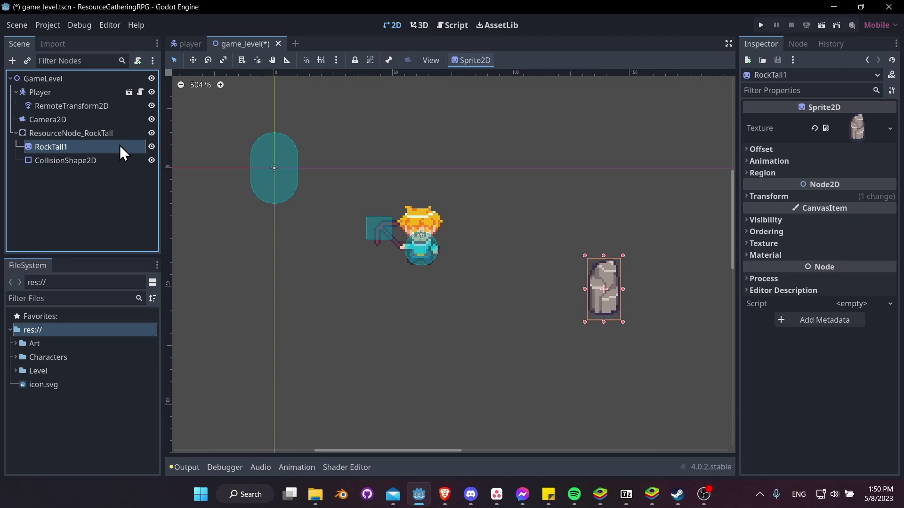
pyautogui.click(767, 197)
pyautogui.click(817, 209)
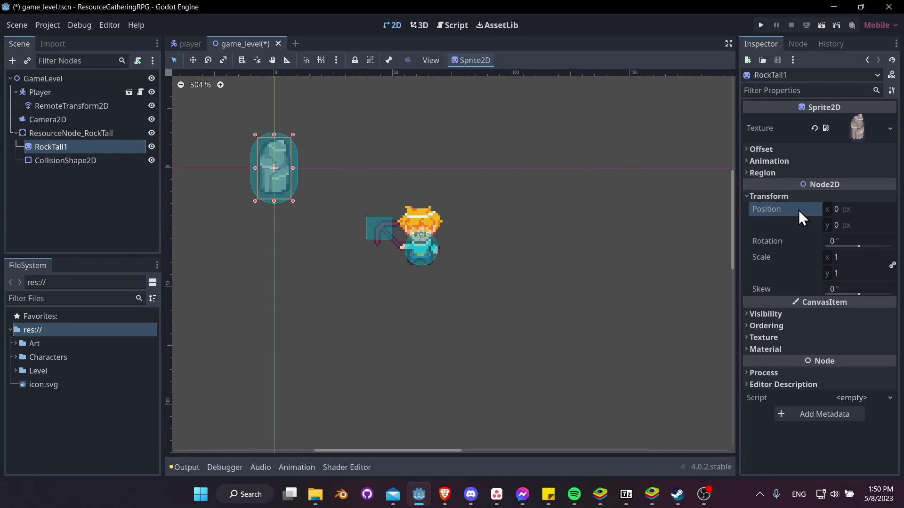
pyautogui.moveTo(288, 168); pyautogui.dragTo(313, 207, button='middle')
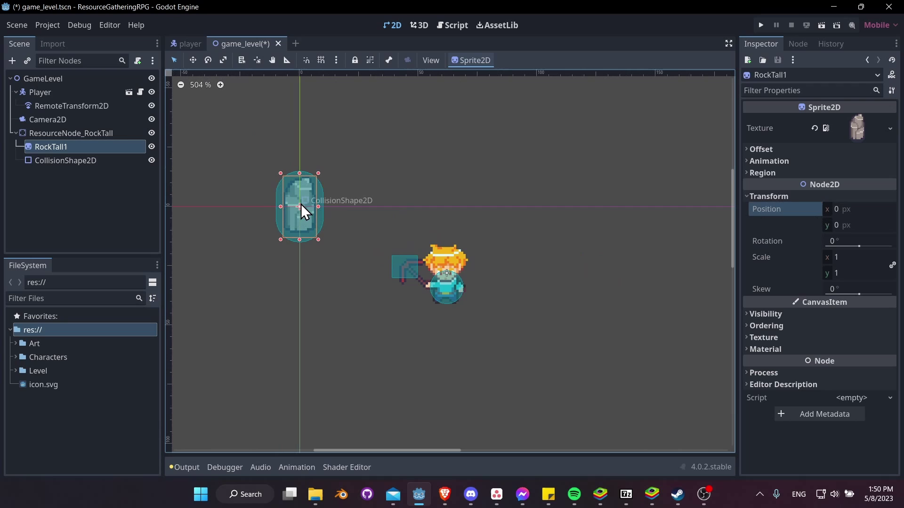
# Begin saving the ResourceNode_RockTall branch as its own scene and create an Objects folder in the project root.
pyautogui.click(73, 133)
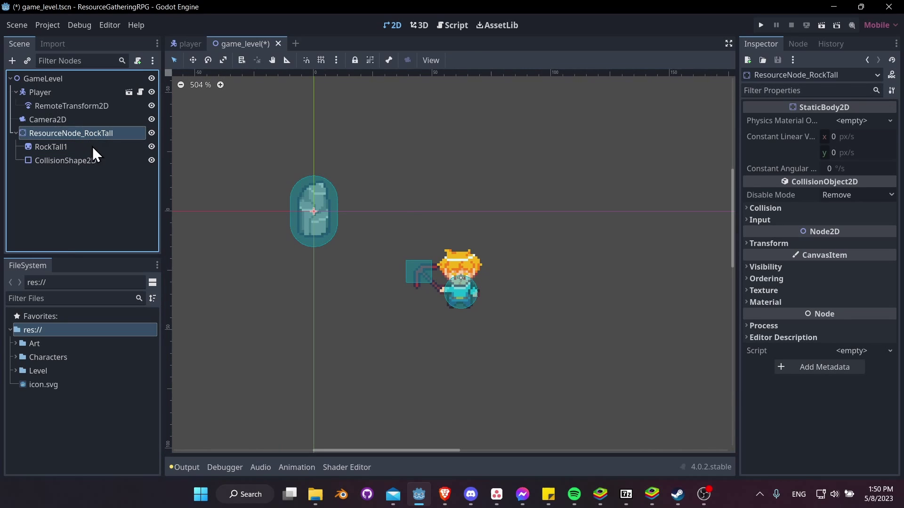
pyautogui.scroll(1, 299, 201)
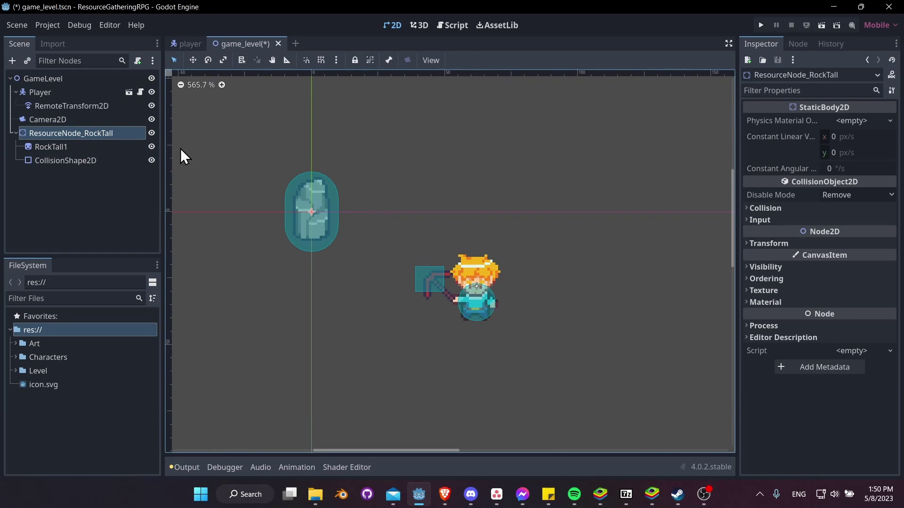
pyautogui.rightClick(118, 135)
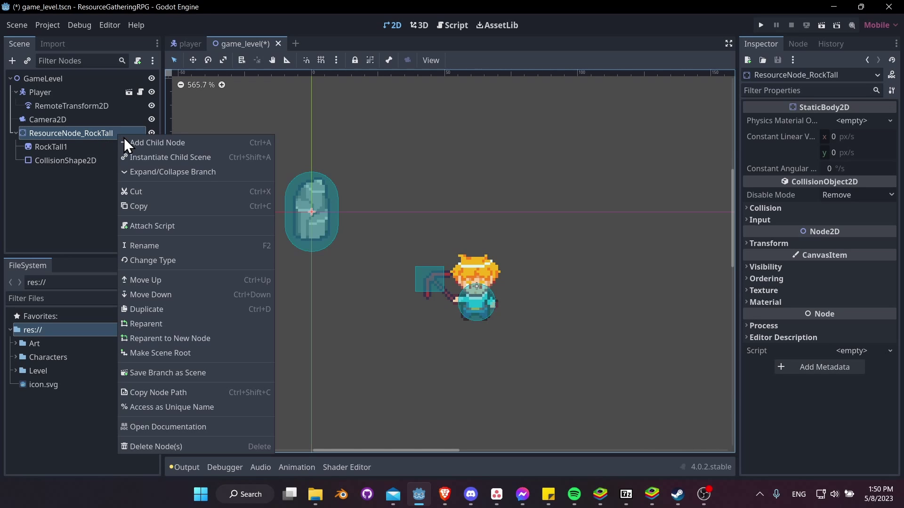
pyautogui.click(219, 375)
pyautogui.click(662, 100)
pyautogui.write('Objects')
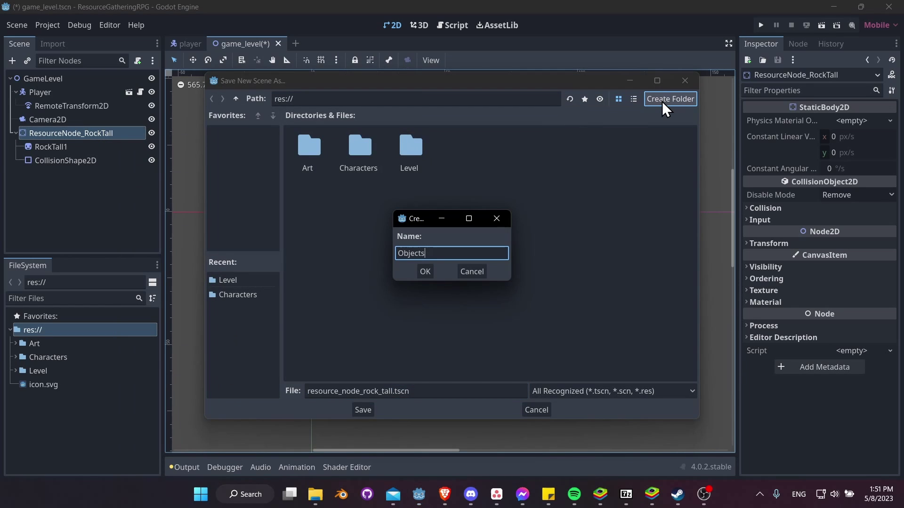
pyautogui.press('Return')
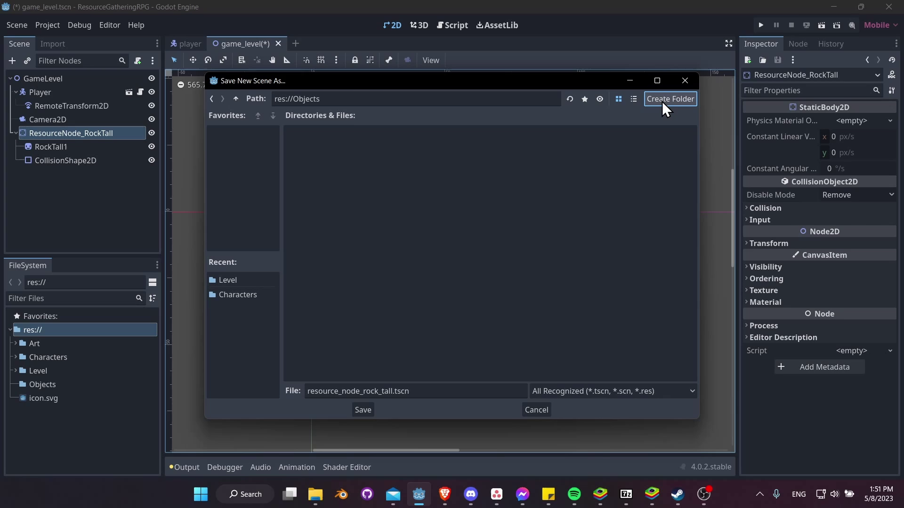
# Create a Resources subfolder inside Objects and save the branch there as resource_node_rock_tall.tscn.
pyautogui.click(662, 100)
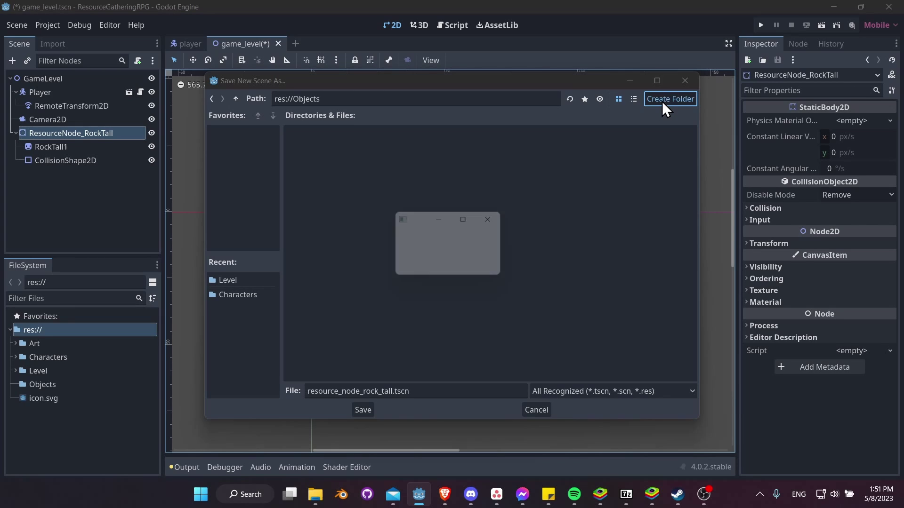
pyautogui.write('Resources')
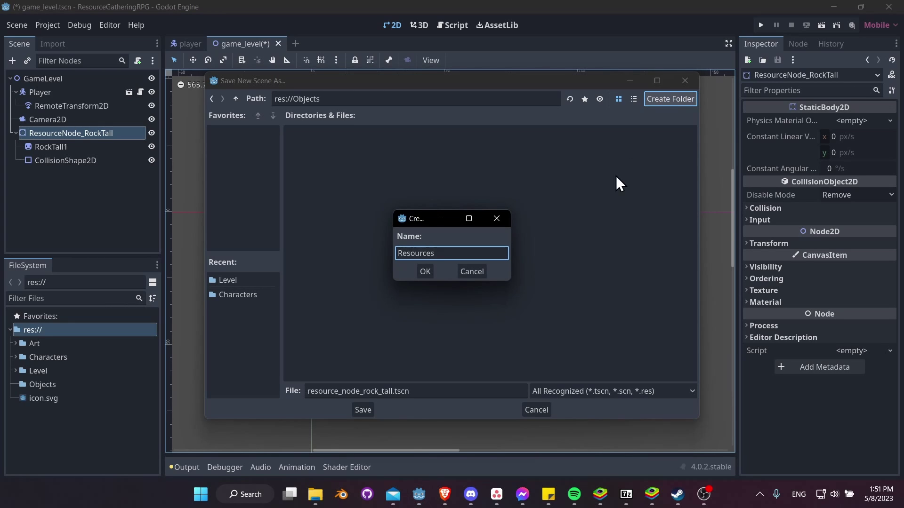
pyautogui.click(428, 273)
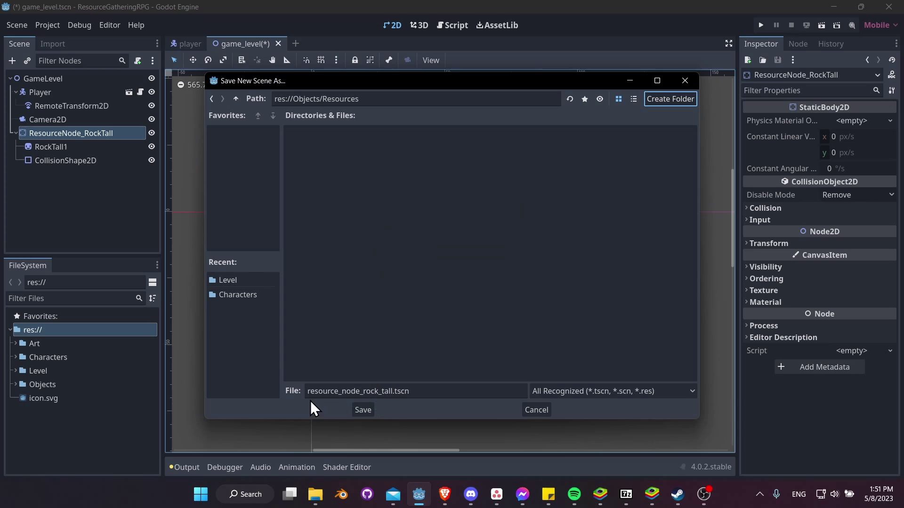
pyautogui.moveTo(309, 392); pyautogui.dragTo(430, 393)
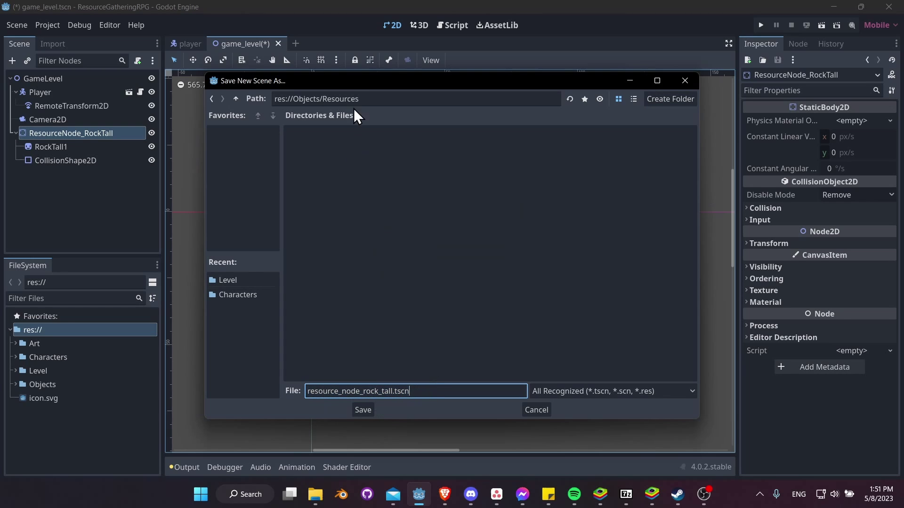
pyautogui.click(363, 409)
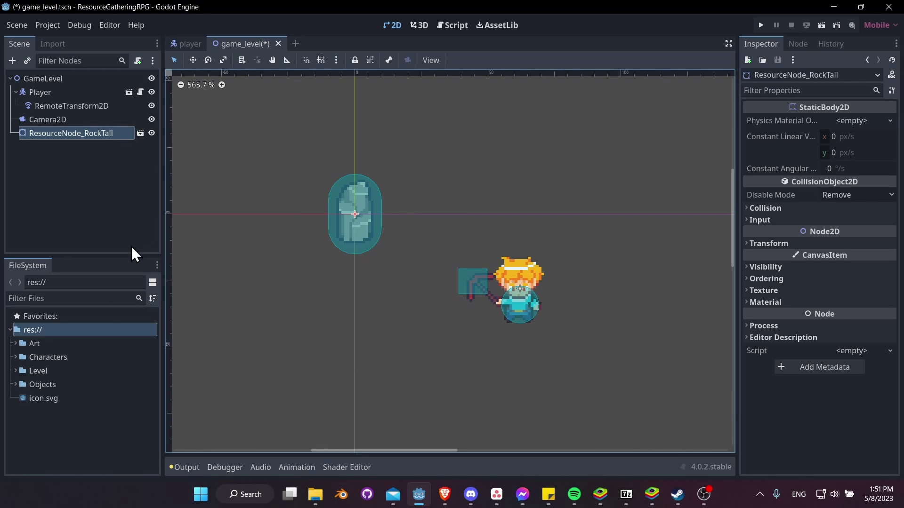
# Open the ResourceNode_RockTall scene and reshape its collision capsule into a circle as wide as the rock, covering only its lower half.
pyautogui.click(137, 136)
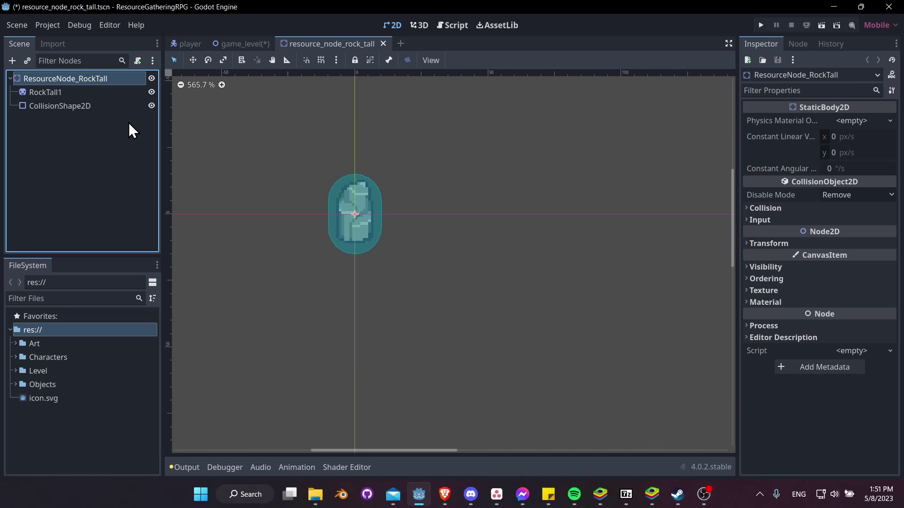
pyautogui.scroll(3, 398, 212)
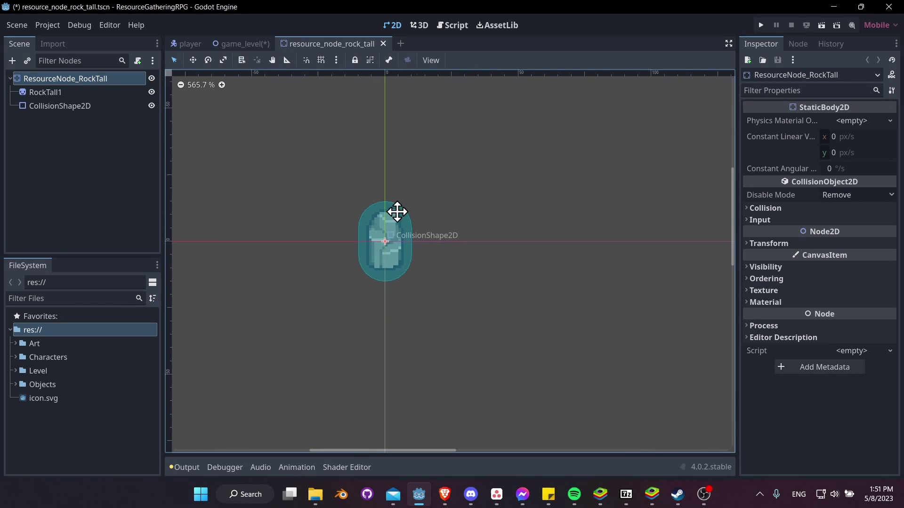
pyautogui.click(395, 221)
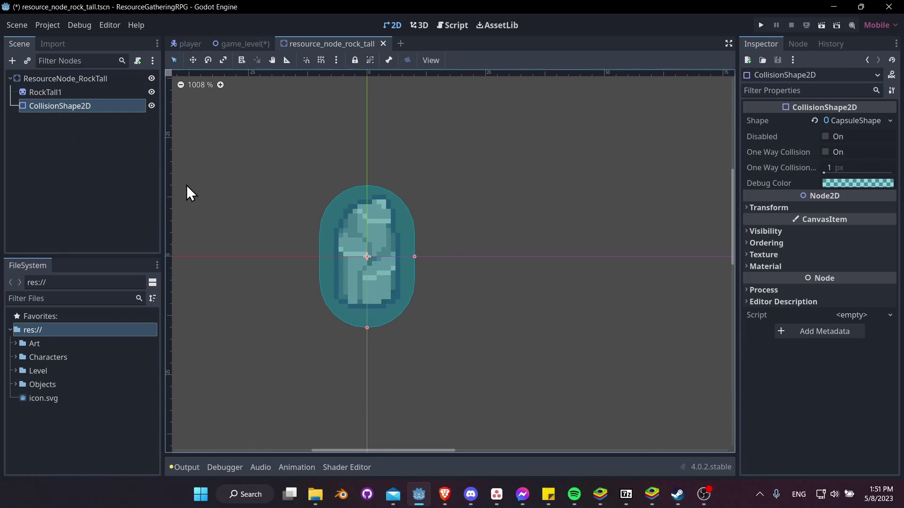
pyautogui.scroll(-2, 399, 265)
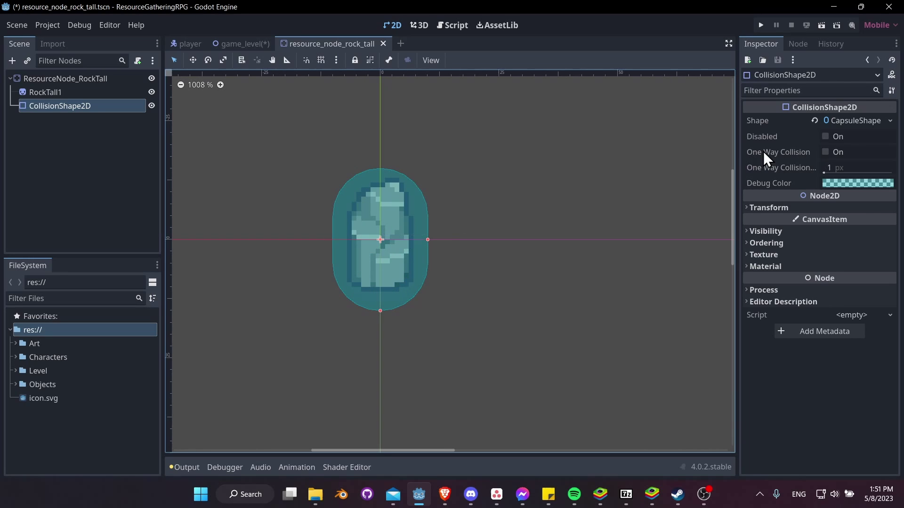
pyautogui.moveTo(380, 312); pyautogui.dragTo(380, 276)
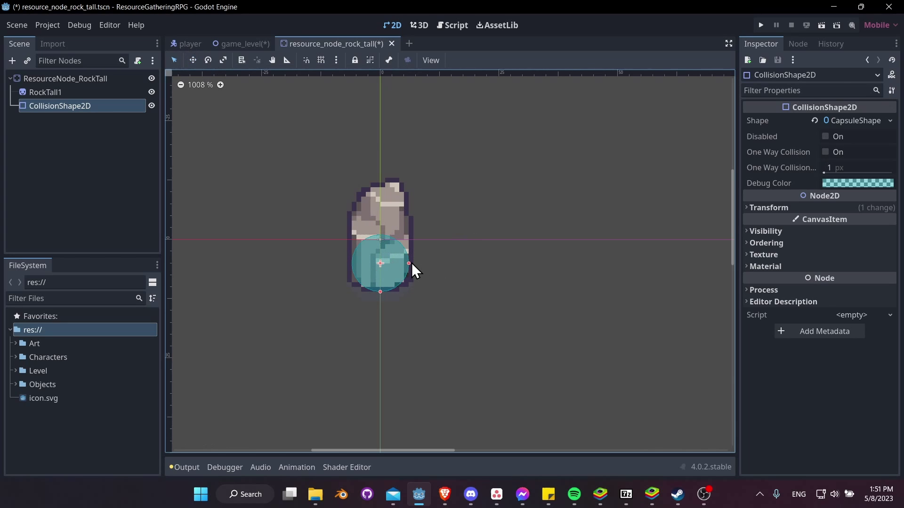
pyautogui.moveTo(411, 263); pyautogui.dragTo(413, 263)
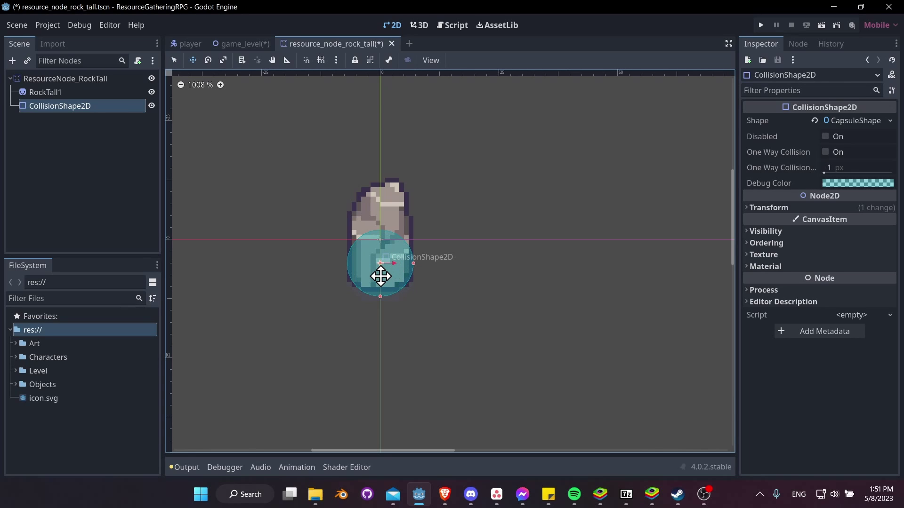
pyautogui.moveTo(380, 274); pyautogui.dragTo(380, 270)
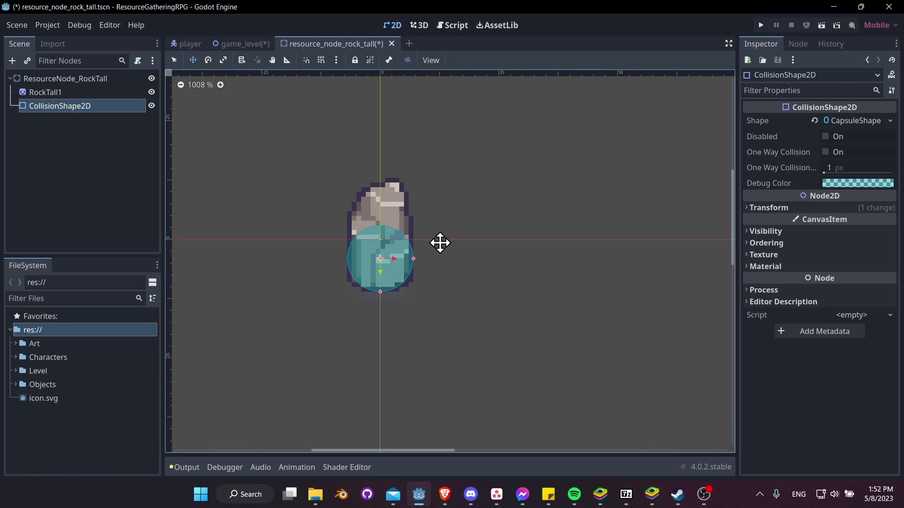
# Rename the RockTall1 sprite node to Sprite2D and save the rock scene.
pyautogui.scroll(-1, 438, 241)
pyautogui.click(132, 79)
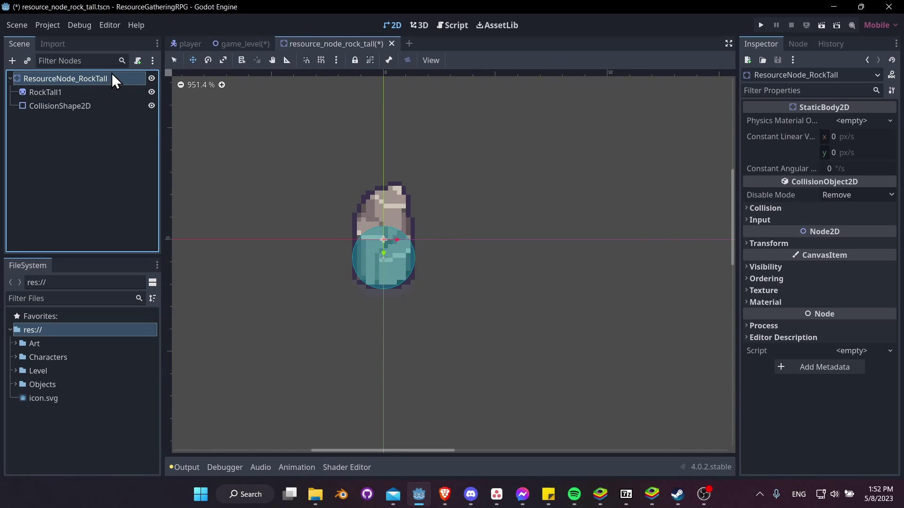
pyautogui.click(95, 106)
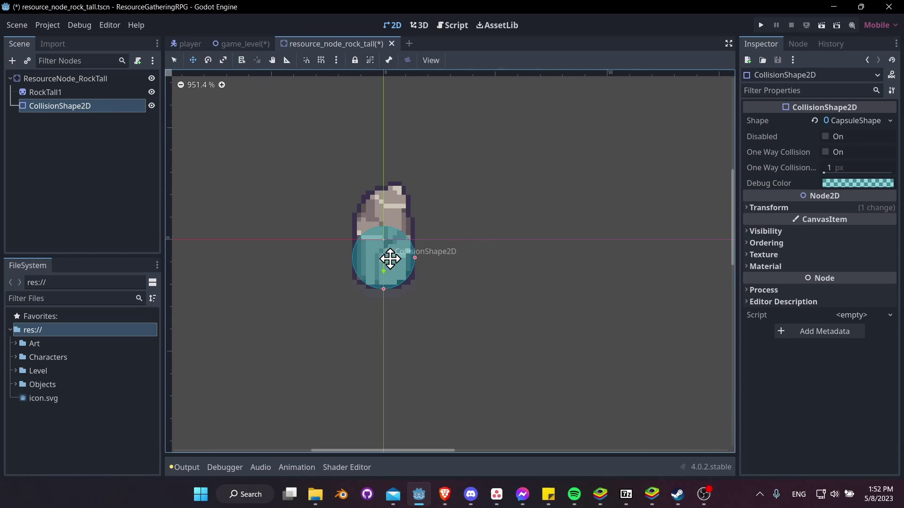
pyautogui.click(399, 203)
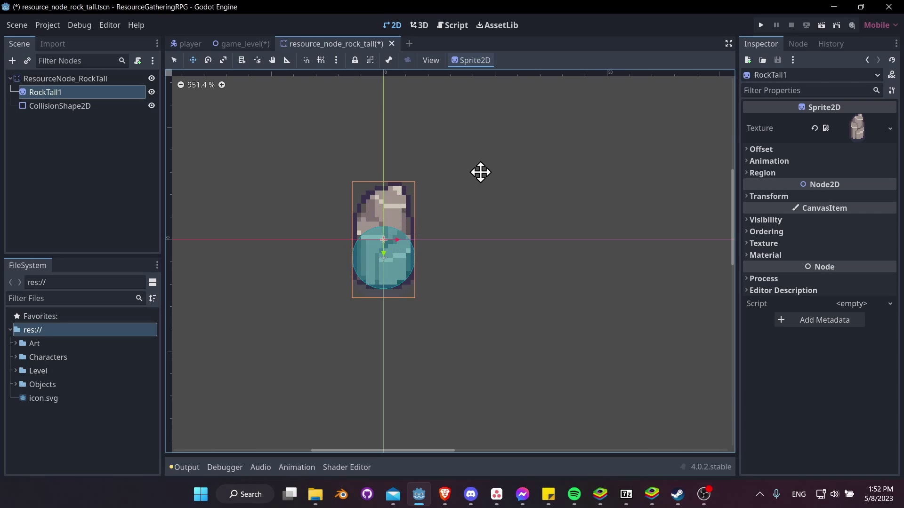
pyautogui.doubleClick(88, 92)
pyautogui.write('Sprite2D')
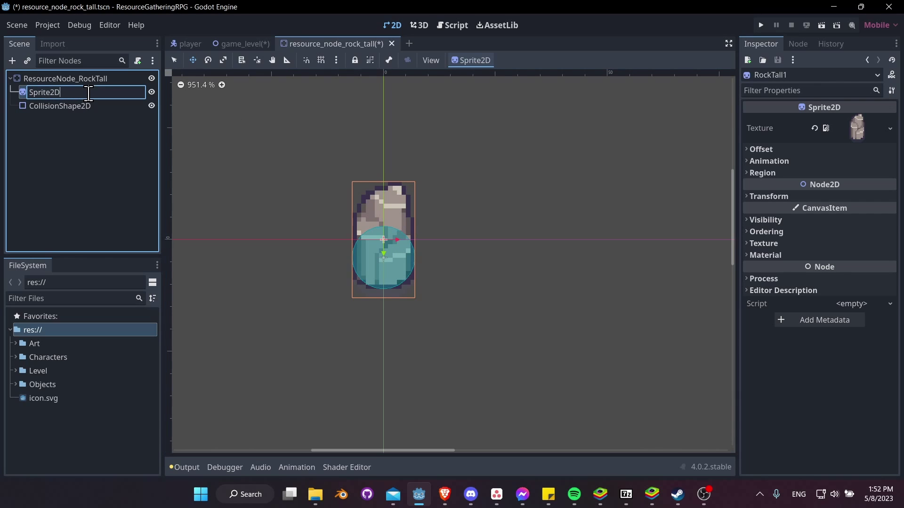
pyautogui.press('Return')
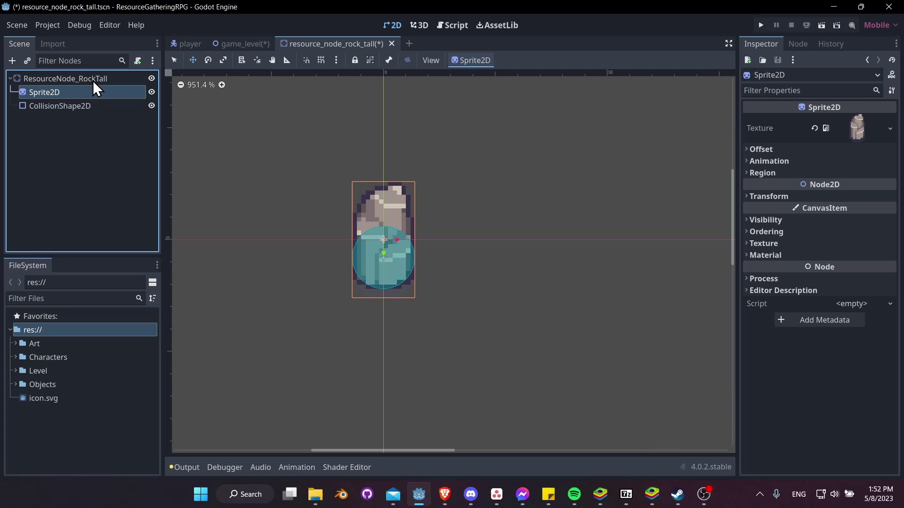
pyautogui.click(80, 79)
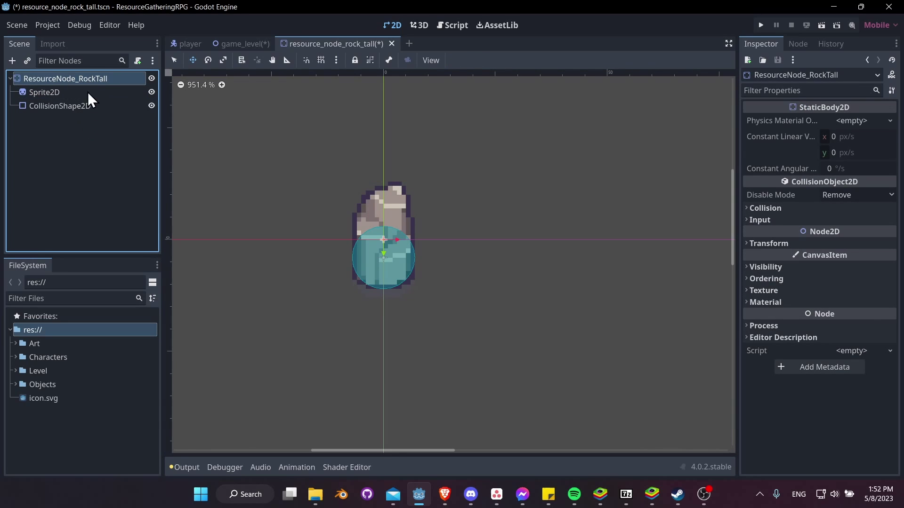
pyautogui.hotkey('ctrl', 's')
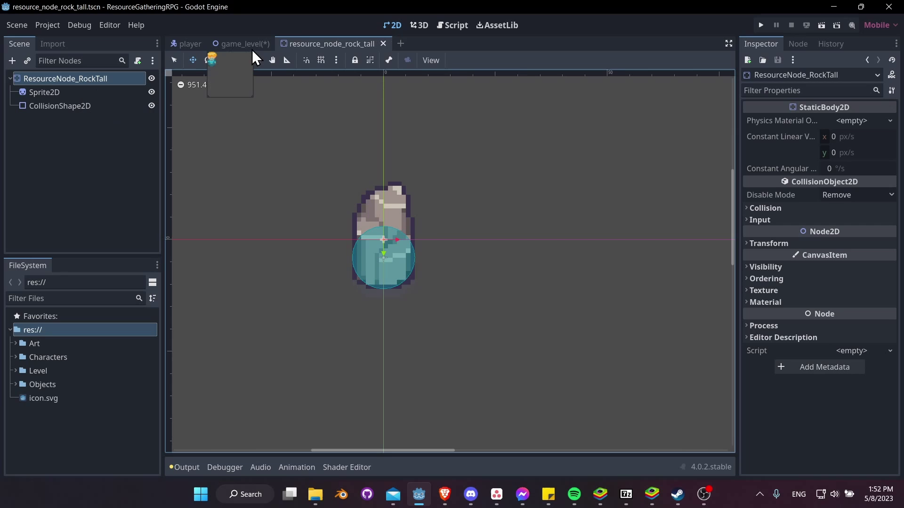
# In the game_level scene, move ResourceNode_RockTall to a spot just below the player.
pyautogui.click(245, 44)
pyautogui.keyDown('shift'); pyautogui.hscroll(2, 346, 230); pyautogui.keyUp('shift')
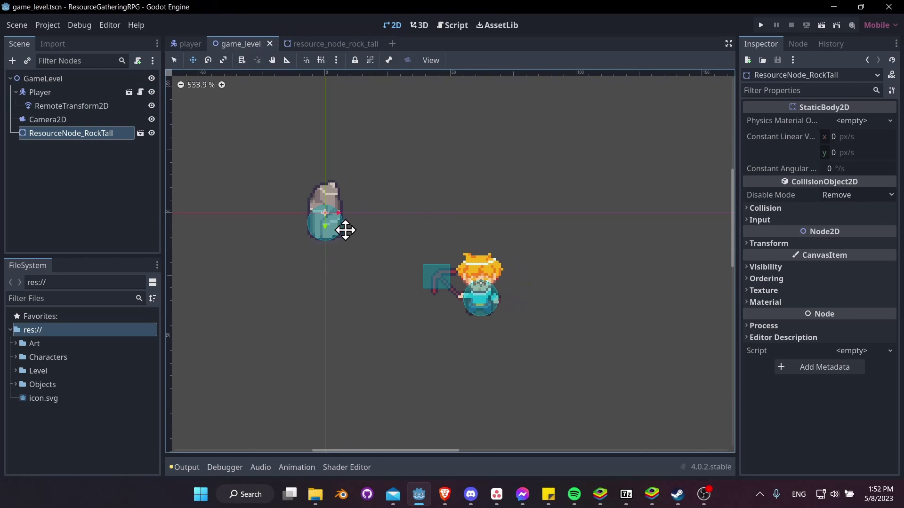
pyautogui.scroll(-2, 346, 230)
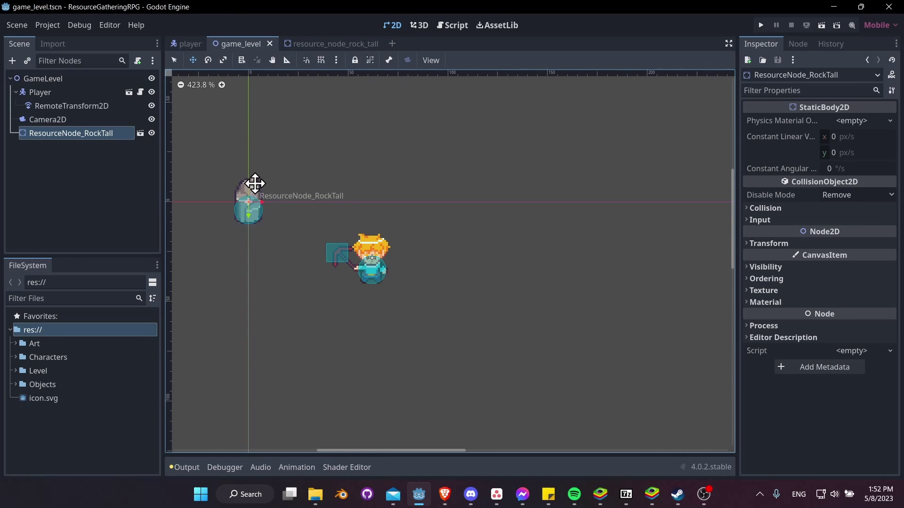
pyautogui.moveTo(248, 192); pyautogui.dragTo(388, 343)
pyautogui.moveTo(512, 328); pyautogui.dragTo(464, 293, button='middle')
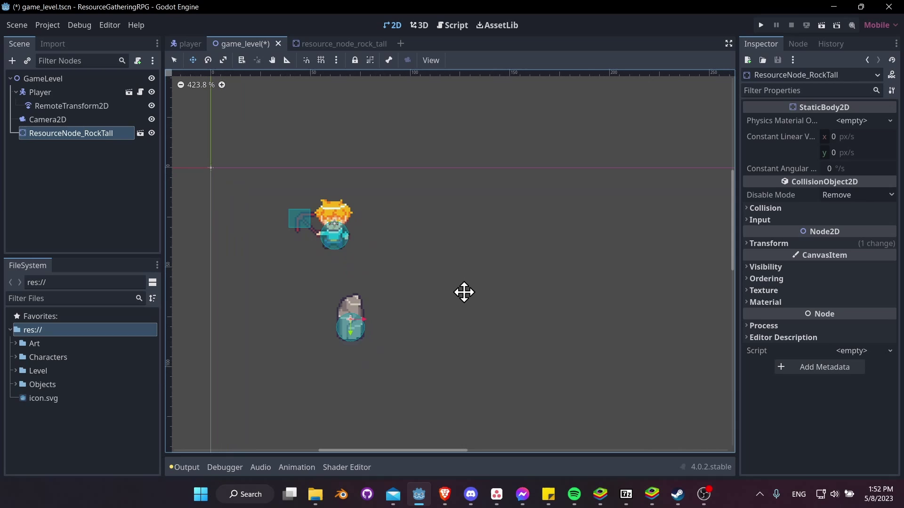
# Duplicate the rock node twice and spread the copies out to the right of the player and the first rock.
pyautogui.hotkey('ctrl', 'd')
pyautogui.moveTo(359, 319); pyautogui.dragTo(493, 285)
pyautogui.moveTo(493, 284)
pyautogui.mouseDown(button='middle')
pyautogui.moveTo(517, 301)
pyautogui.moveTo(490, 268)
pyautogui.mouseUp(button='middle')
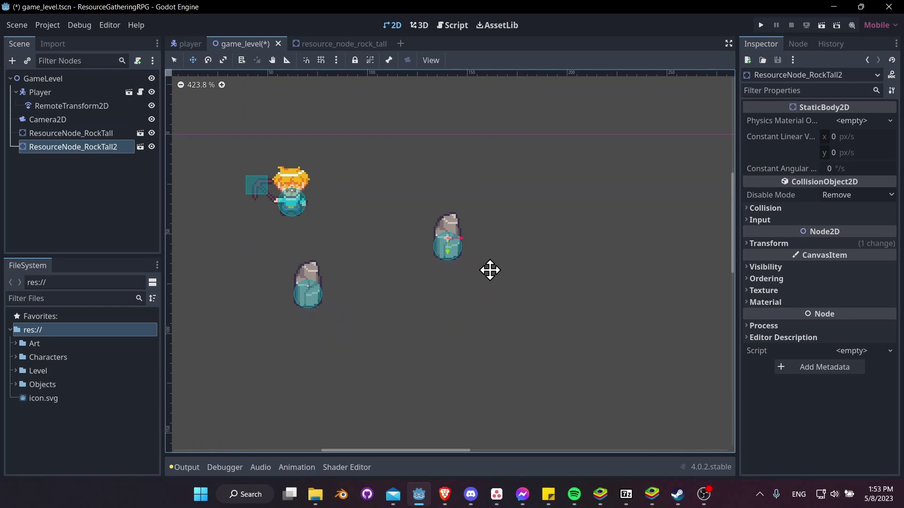
pyautogui.hotkey('ctrl', 'd')
pyautogui.moveTo(460, 240); pyautogui.dragTo(535, 303)
pyautogui.moveTo(498, 255); pyautogui.dragTo(575, 292, button='middle')
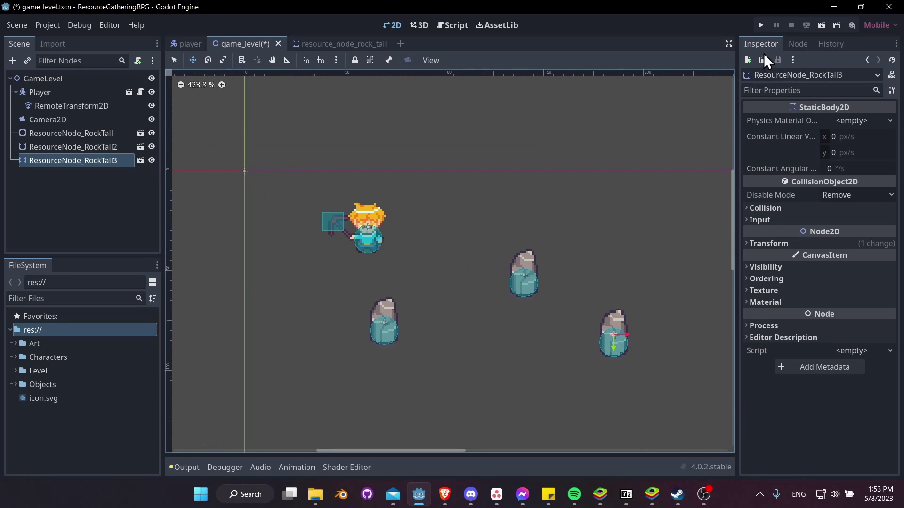
# Run the project, walk the player around all three rocks to test collision and draw order, and stop the game.
pyautogui.click(759, 25)
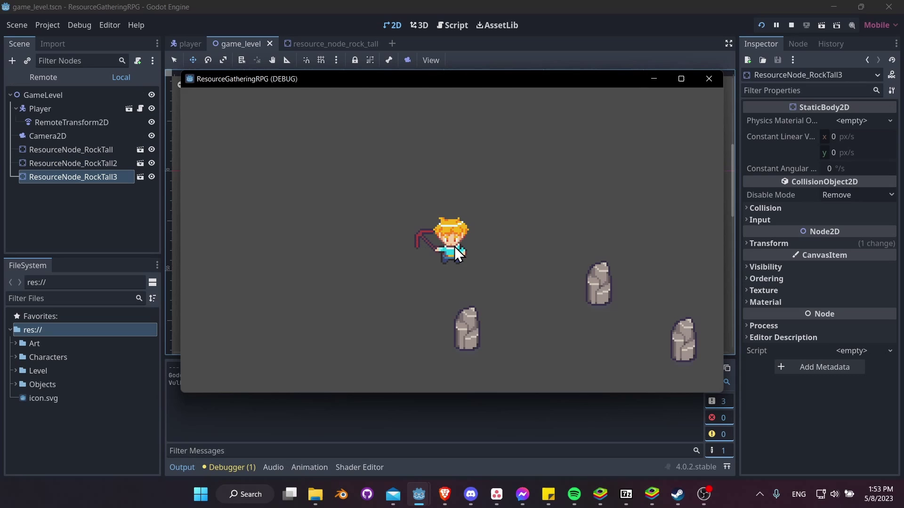
pyautogui.press('d')
pyautogui.press('a')
pyautogui.press('s')
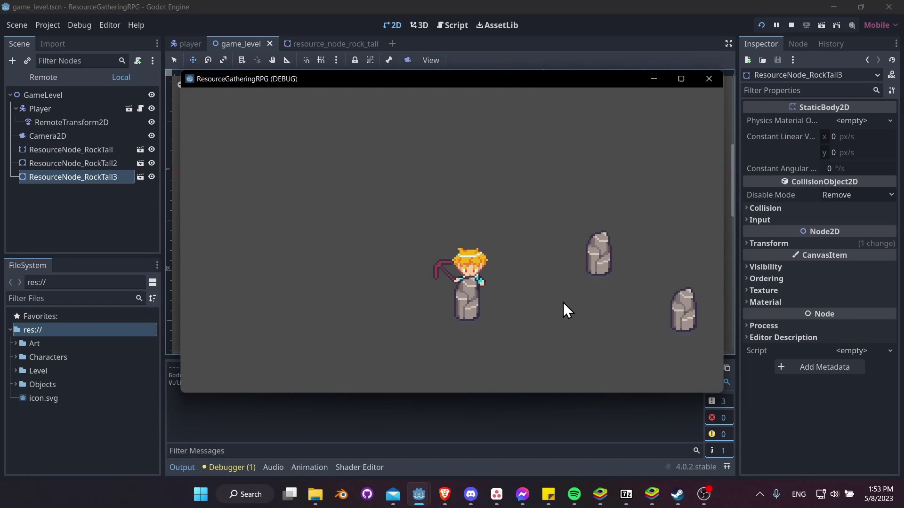
pyautogui.press('s')
pyautogui.press('a')
pyautogui.press('d')
pyautogui.press('a')
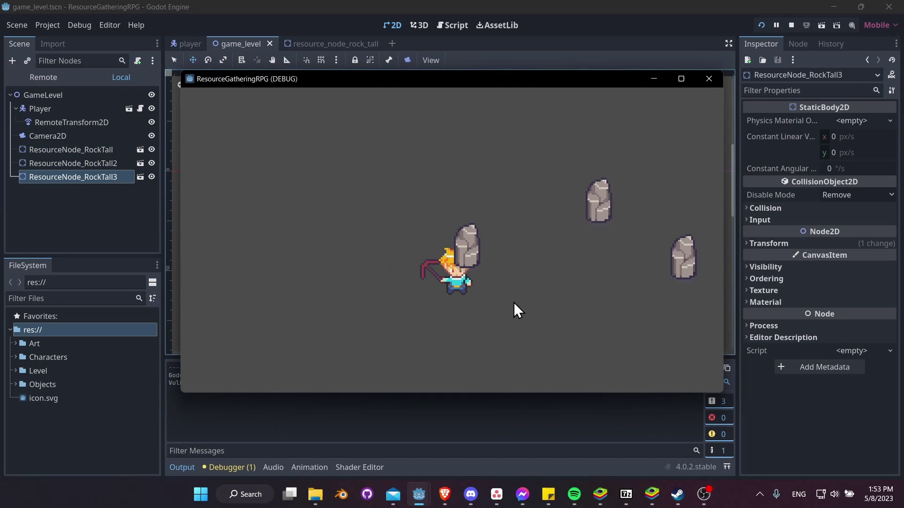
pyautogui.press('a')
pyautogui.press('w')
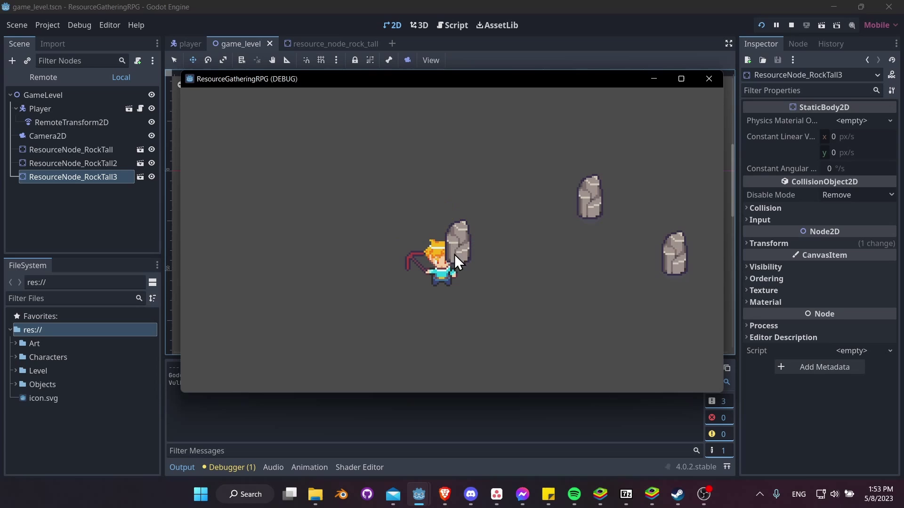
pyautogui.press('w')
pyautogui.press('d')
pyautogui.press('a')
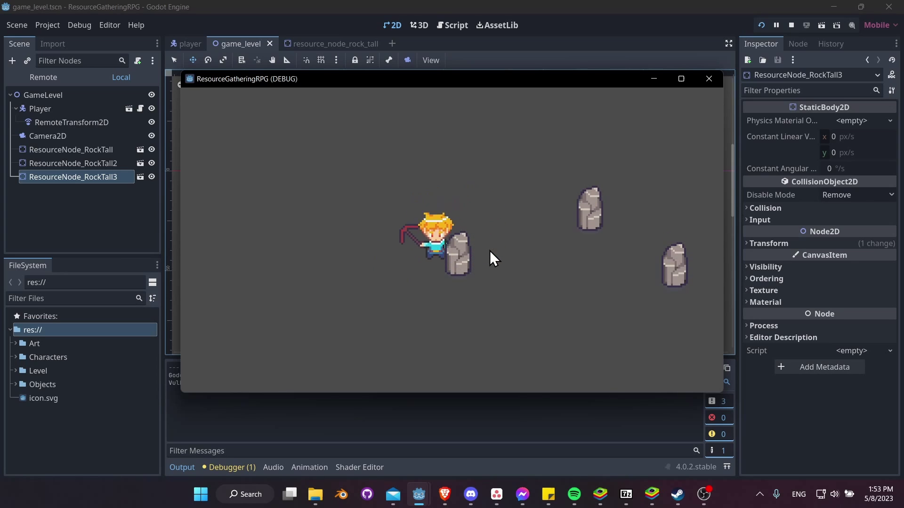
pyautogui.press('s')
pyautogui.press('a')
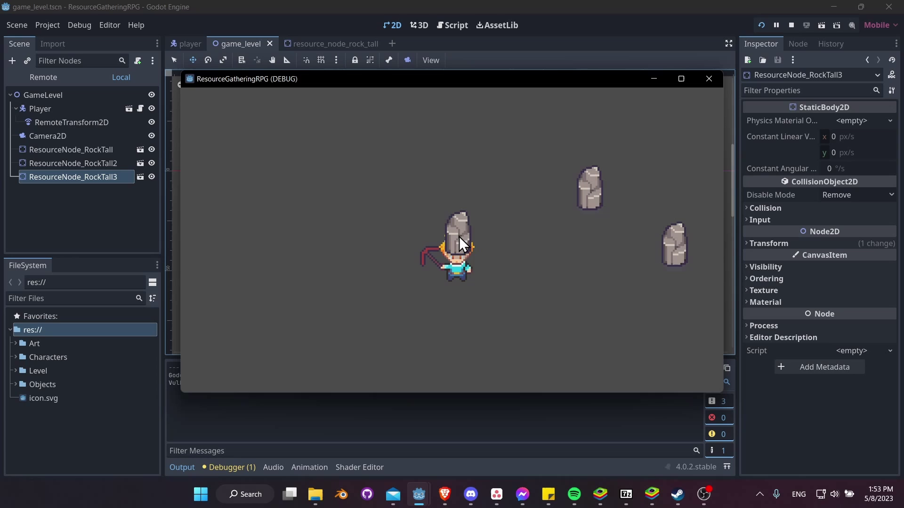
pyautogui.press('d')
pyautogui.press('w')
pyautogui.press('s')
pyautogui.press('w')
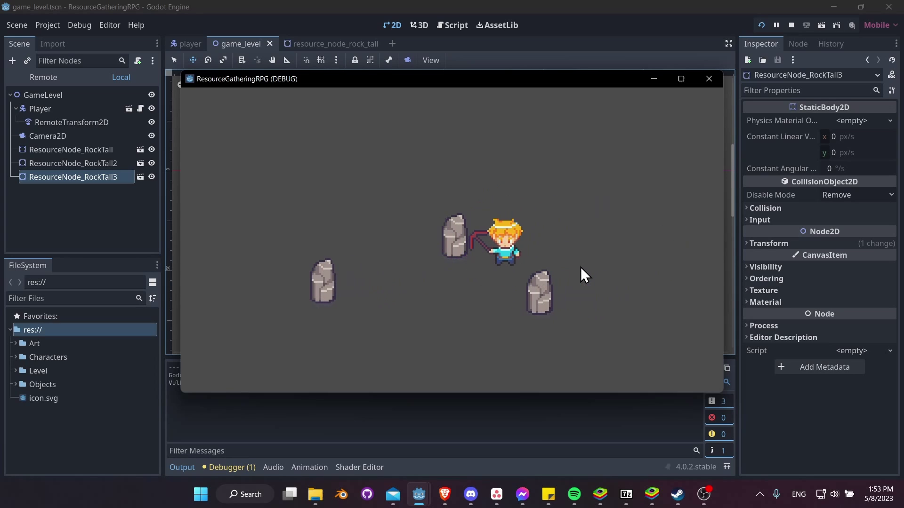
pyautogui.press('w')
pyautogui.press('d')
pyautogui.press('s')
pyautogui.press('d')
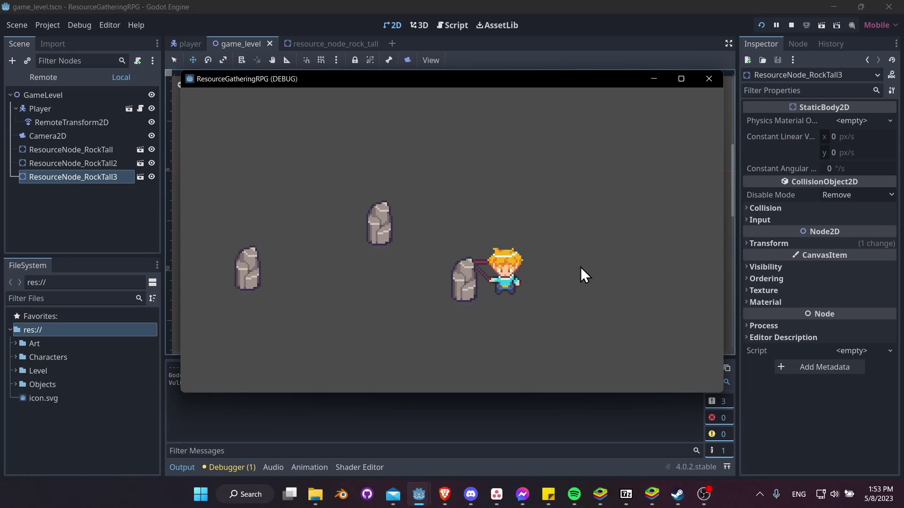
pyautogui.press('F8')
# Enable Y Sort in the Ordering properties of the GameLevel root node.
pyautogui.moveTo(400, 196); pyautogui.dragTo(367, 162, button='middle')
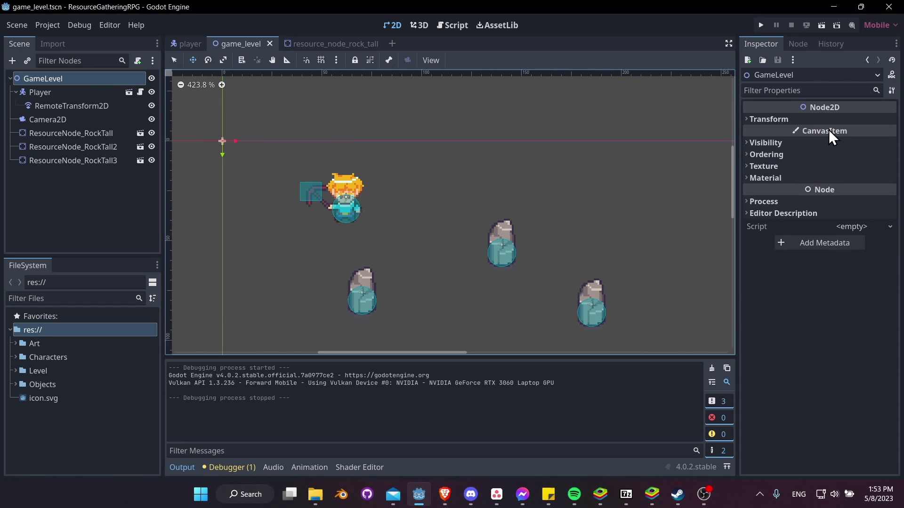
pyautogui.click(785, 157)
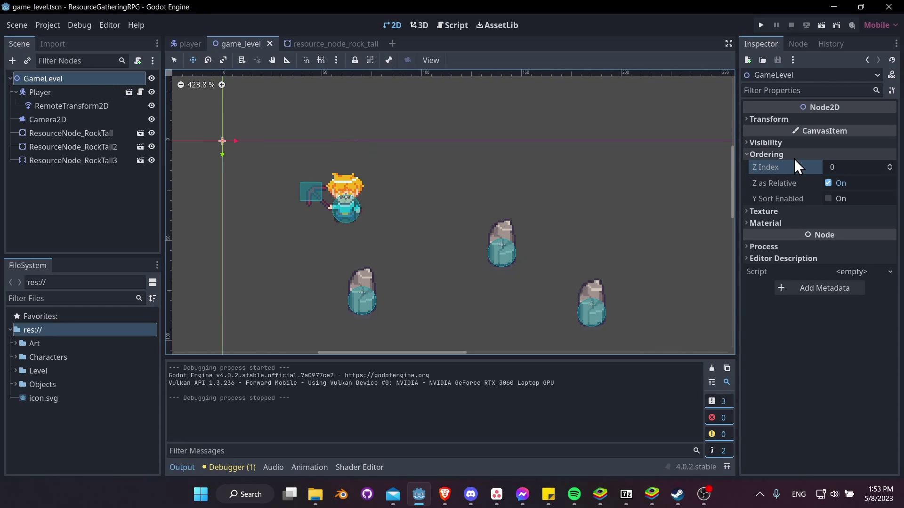
pyautogui.click(828, 200)
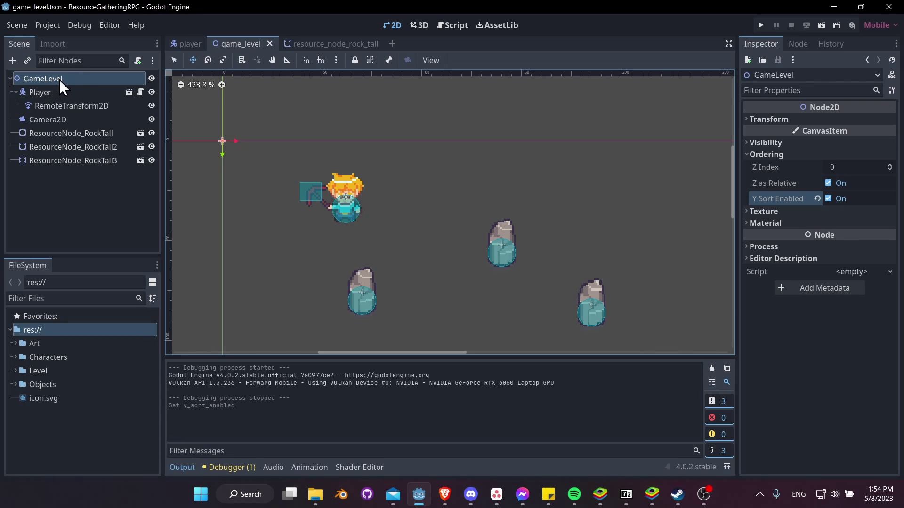
# Run the project again and walk the player behind and in front of the rocks to check the Y-sorted draw order.
pyautogui.click(761, 26)
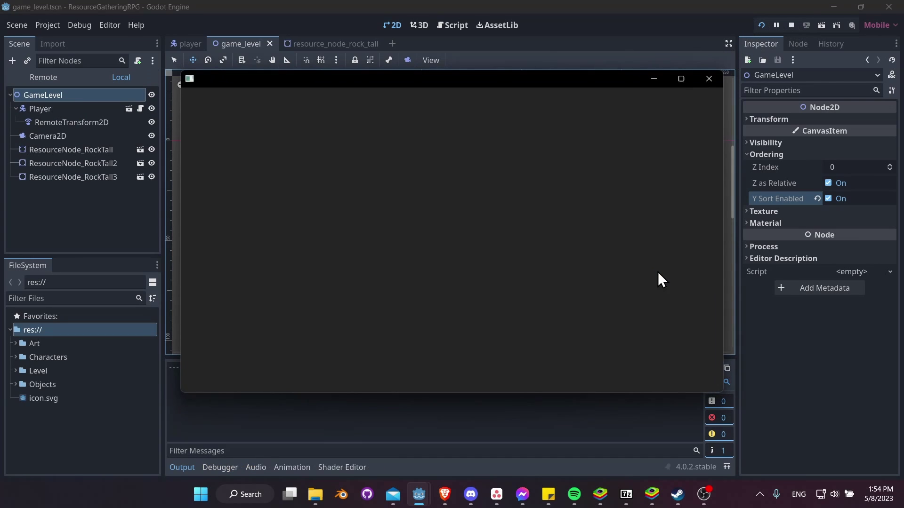
pyautogui.press('Up')
pyautogui.press('Right')
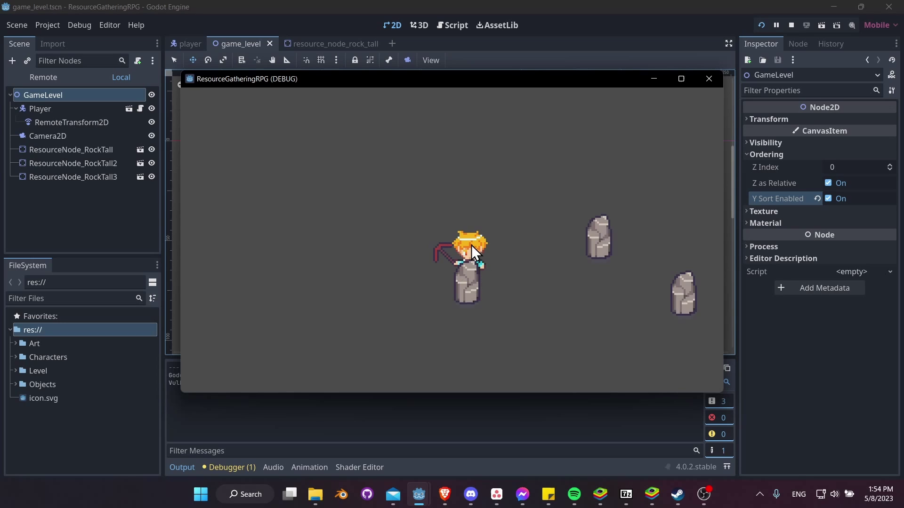
pyautogui.press('Down')
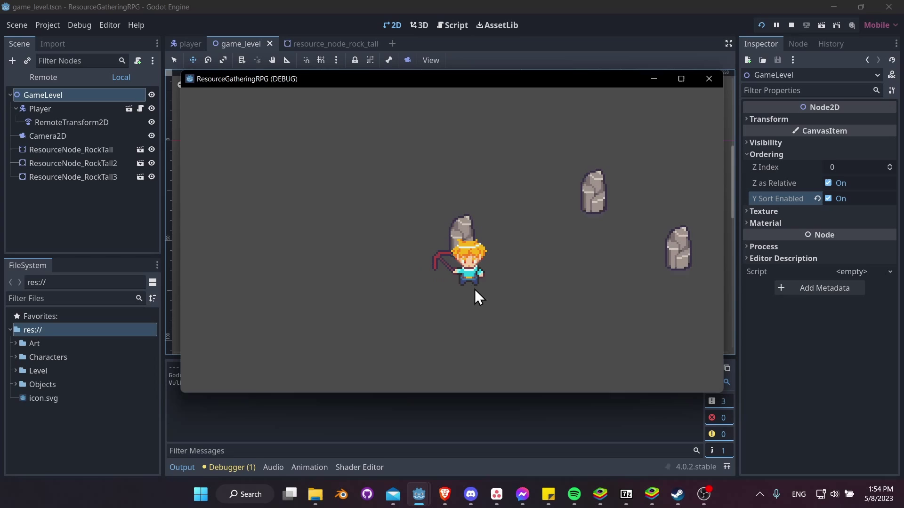
pyautogui.press('Up')
pyautogui.press('Right')
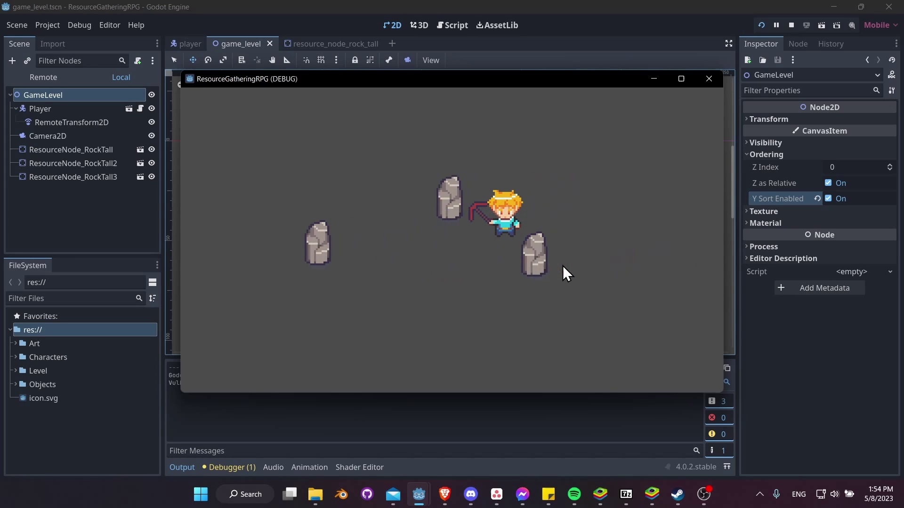
pyautogui.press('Up')
pyautogui.press('Left')
pyautogui.press('space')
pyautogui.press('Down')
pyautogui.press('Right')
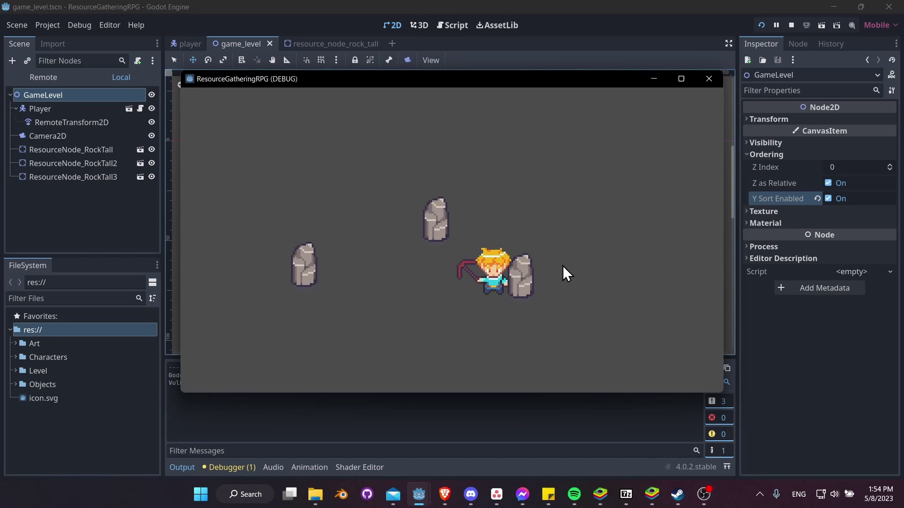